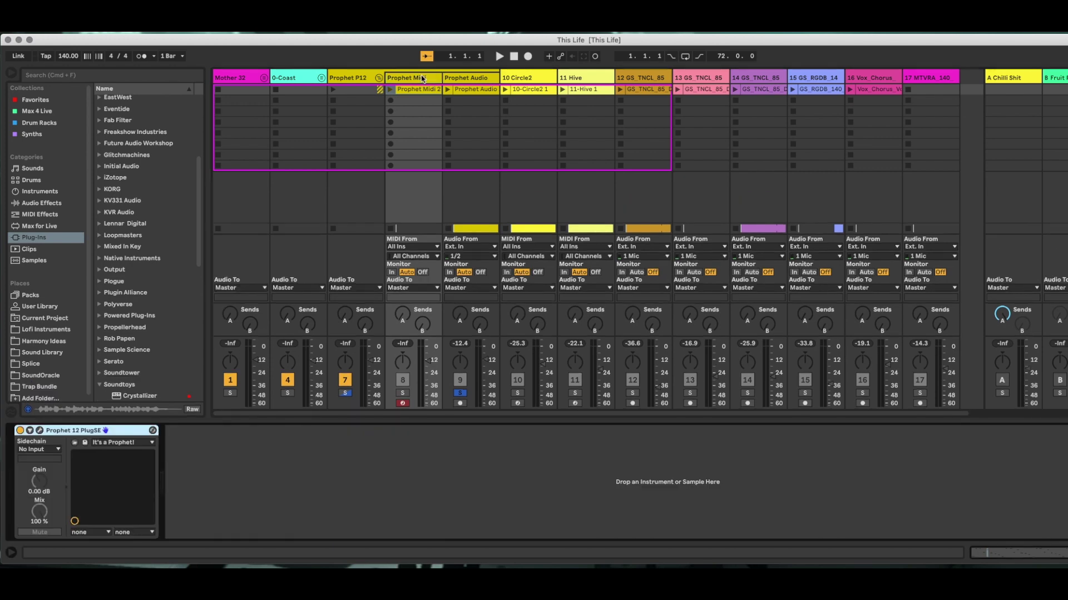
# Step: Inspect the Prophet 12 PlugSE editor on the Prophet Midi track, and close it
pyautogui.click(39, 432)
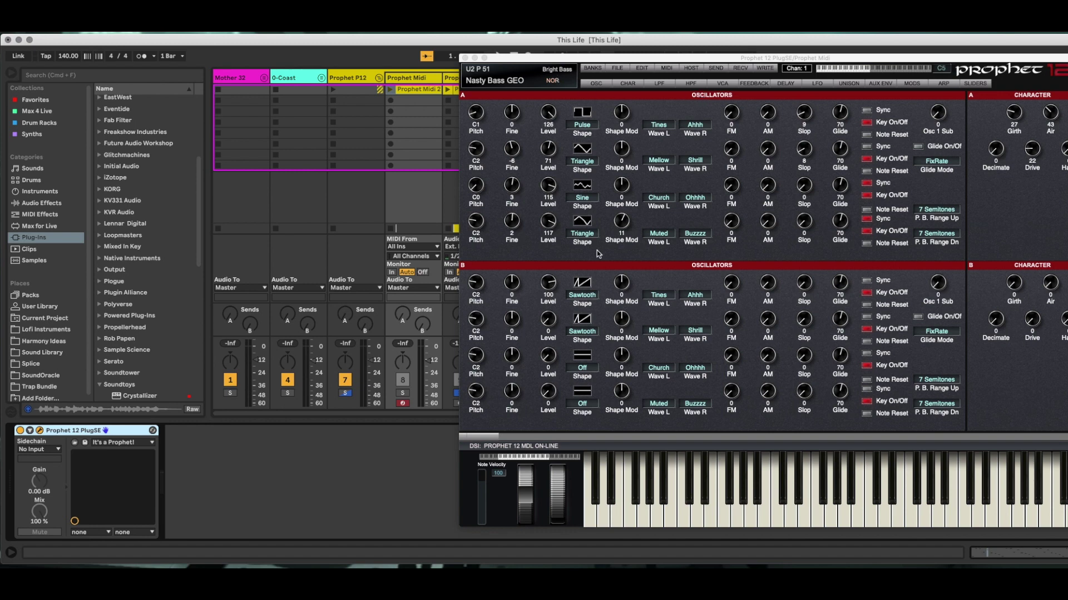
pyautogui.click(465, 58)
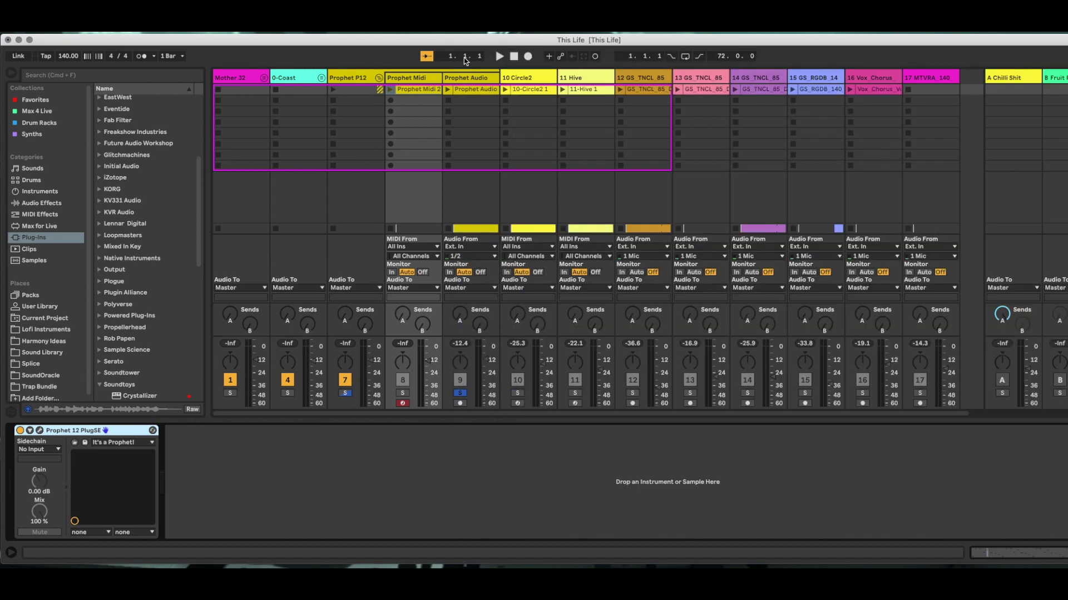
# Step: Audition the Prophet Midi clip with its track soloed, stop playback, and turn the track's solo off
pyautogui.click(405, 394)
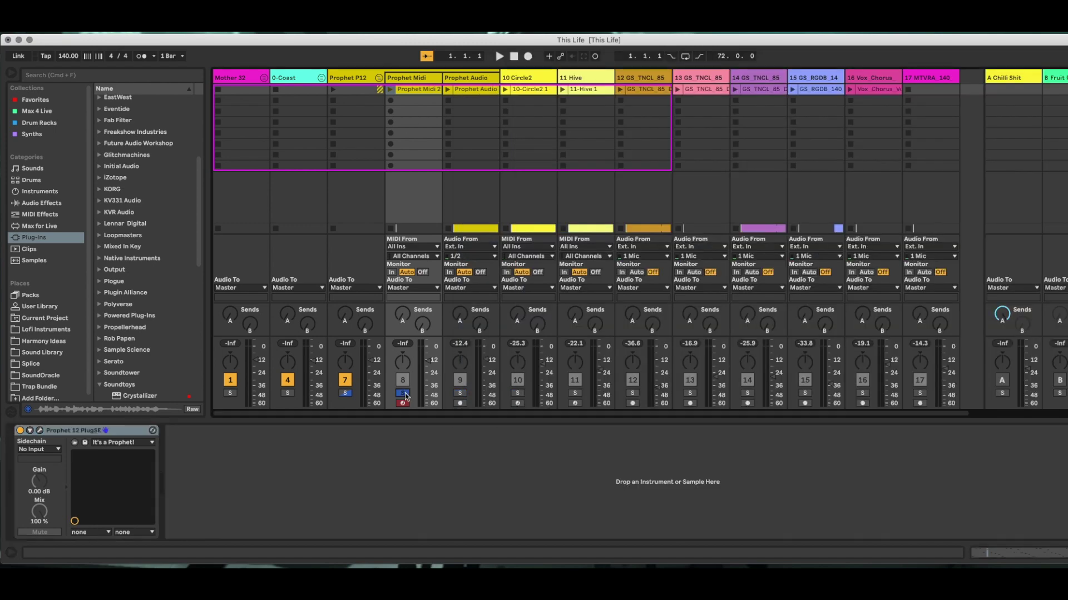
pyautogui.click(391, 90)
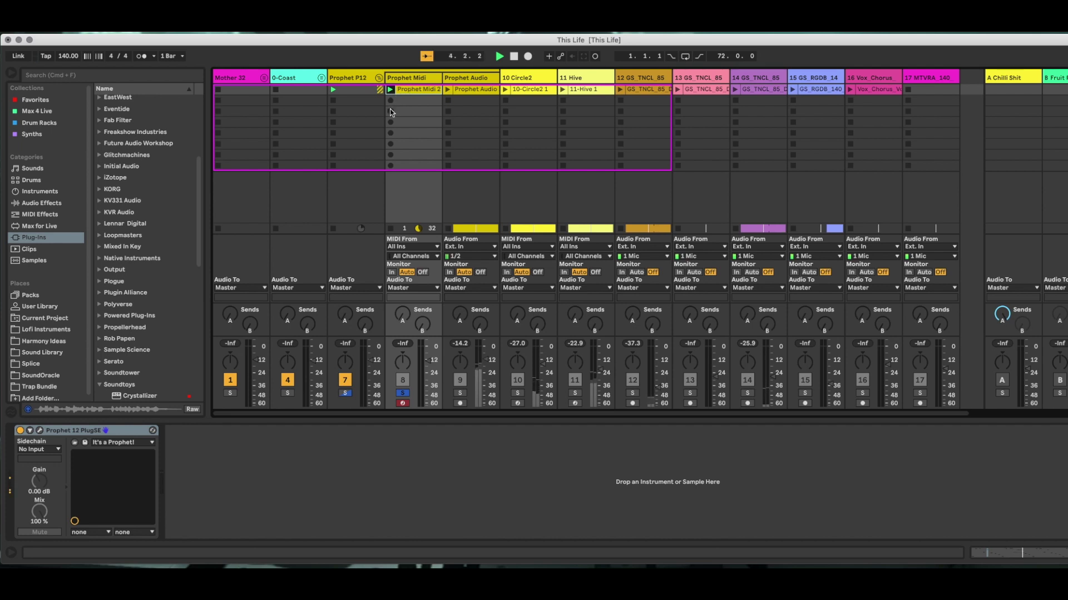
pyautogui.click(515, 58)
pyautogui.click(391, 230)
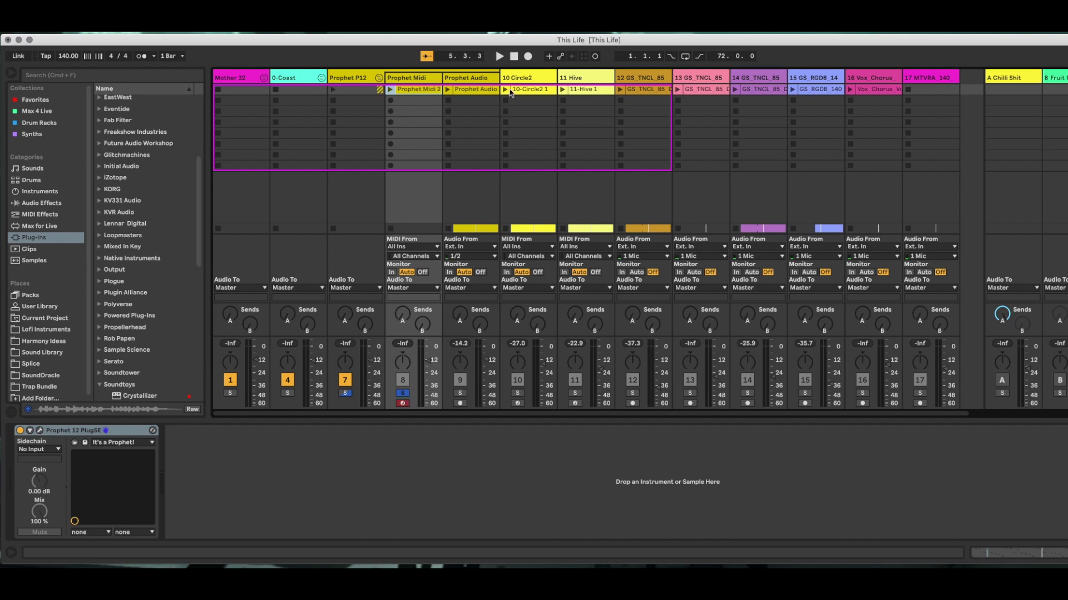
pyautogui.click(483, 79)
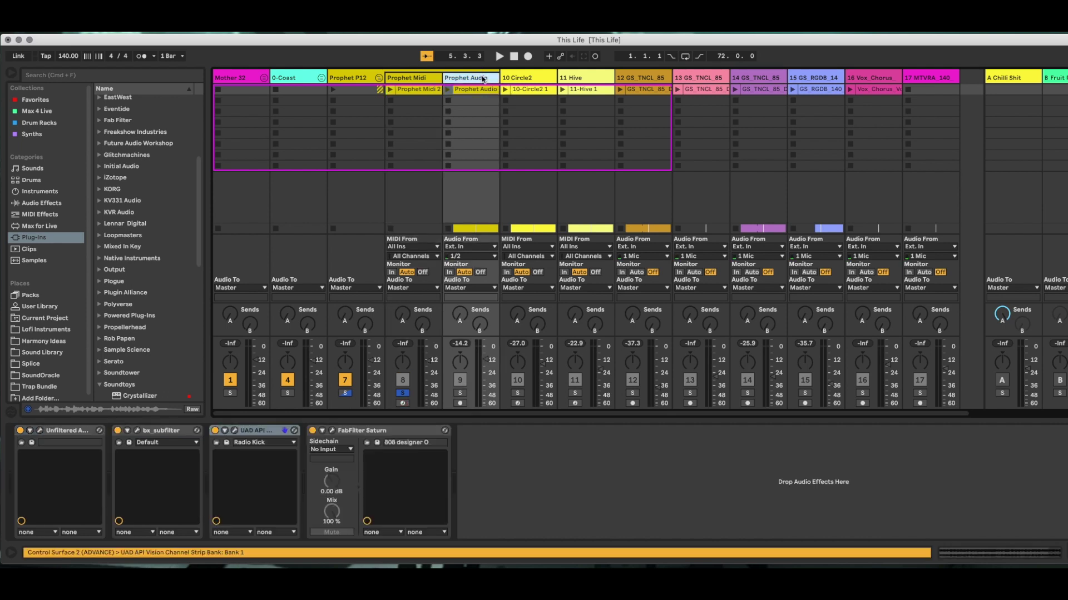
pyautogui.click(402, 393)
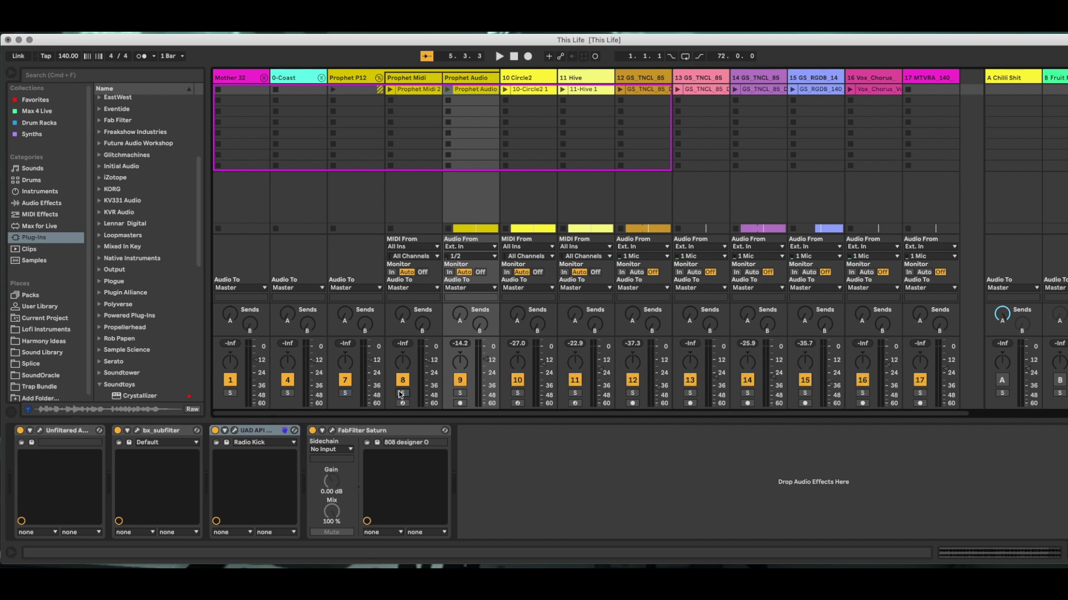
# Step: Review the notes of the Prophet Midi clip, and bring up the Prophet Audio track's device chain
pyautogui.click(412, 90)
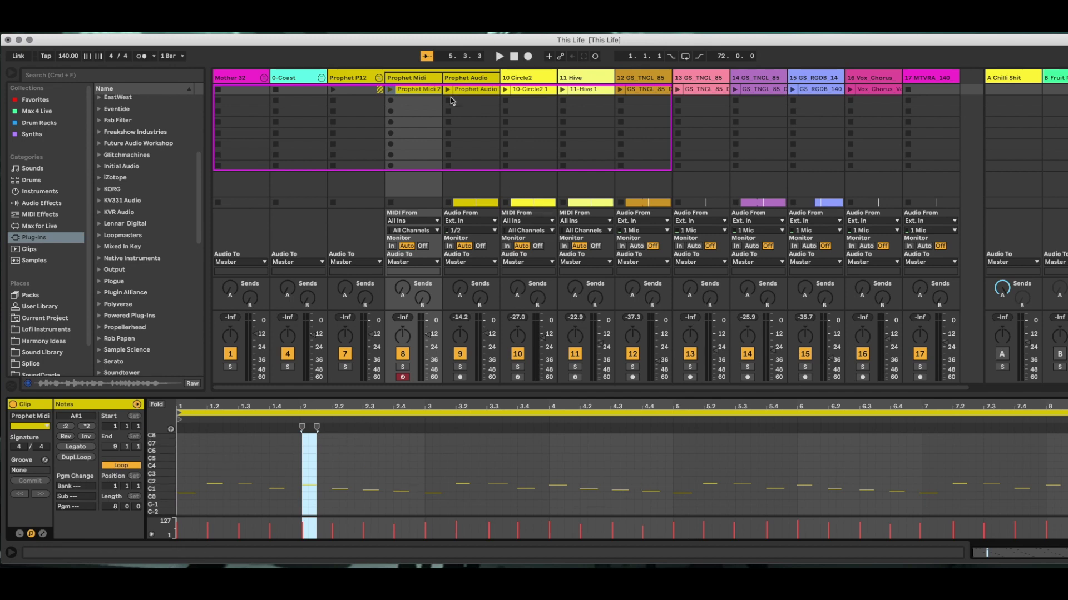
pyautogui.click(462, 79)
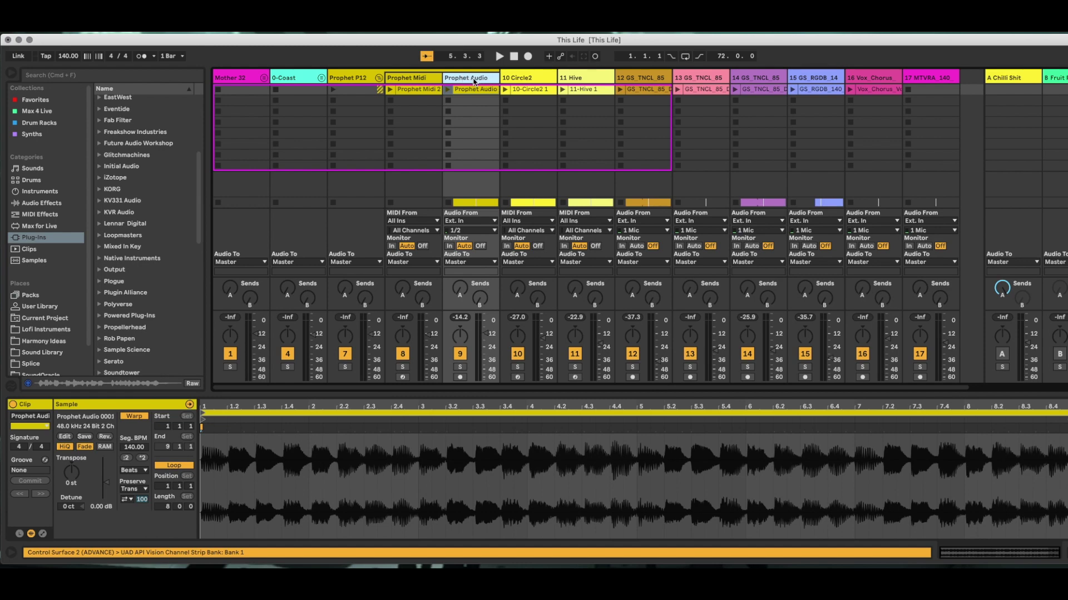
pyautogui.doubleClick(474, 80)
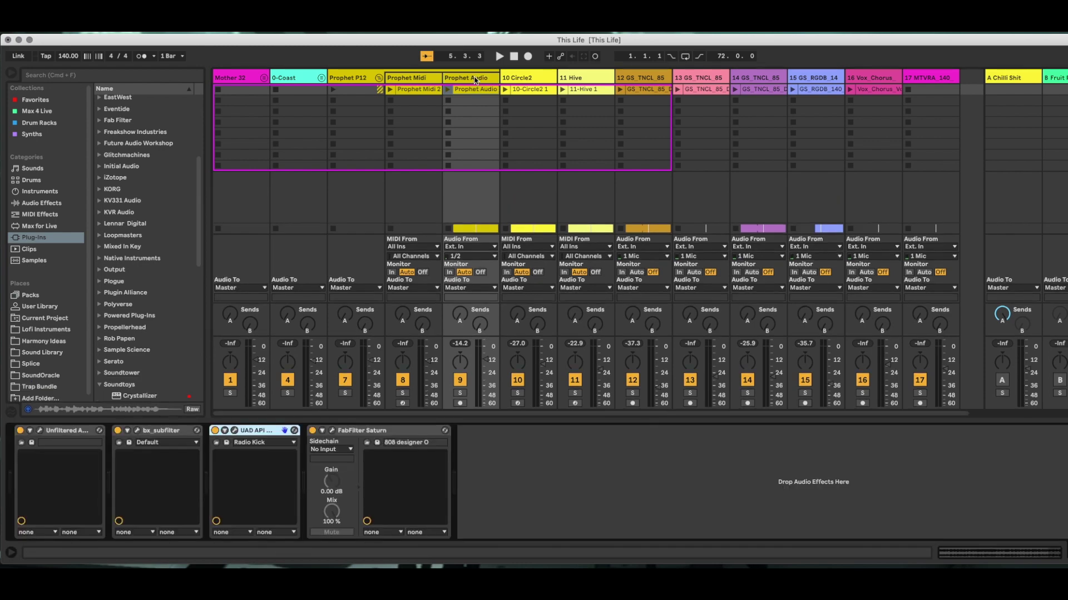
# Step: Inspect the Unfiltered Audio SpecOps settings on the Prophet Audio track, and close the plug-in window
pyautogui.click(40, 432)
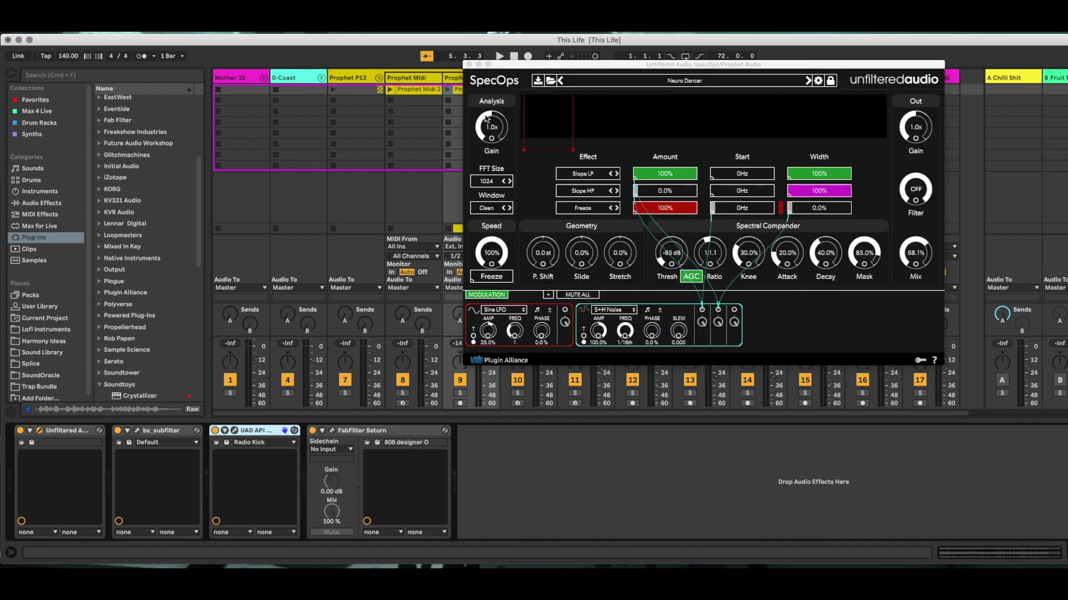
pyautogui.moveTo(649, 71); pyautogui.dragTo(420, 173)
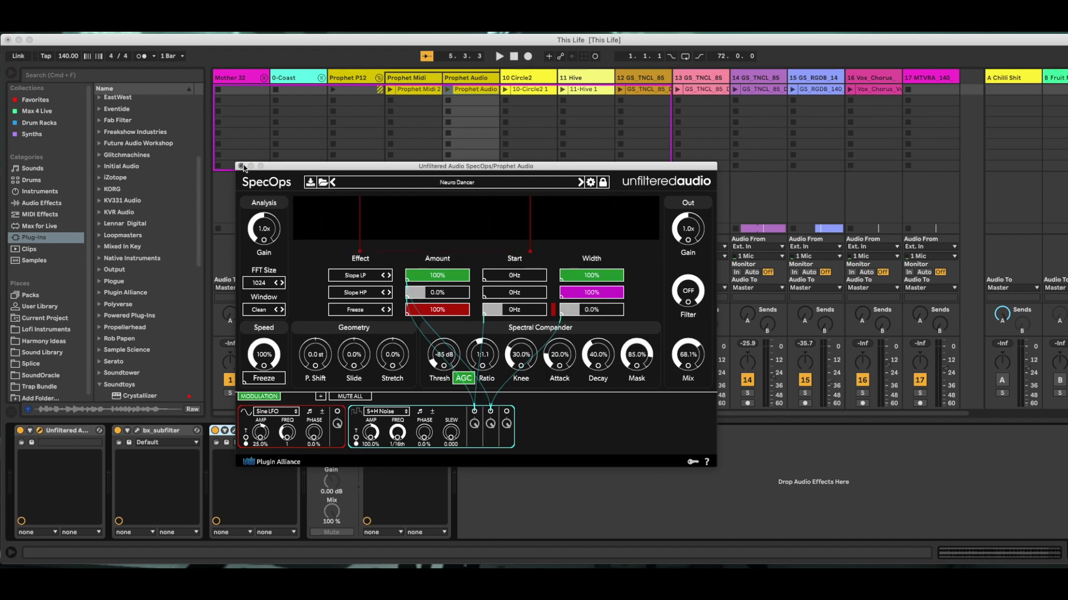
pyautogui.click(241, 166)
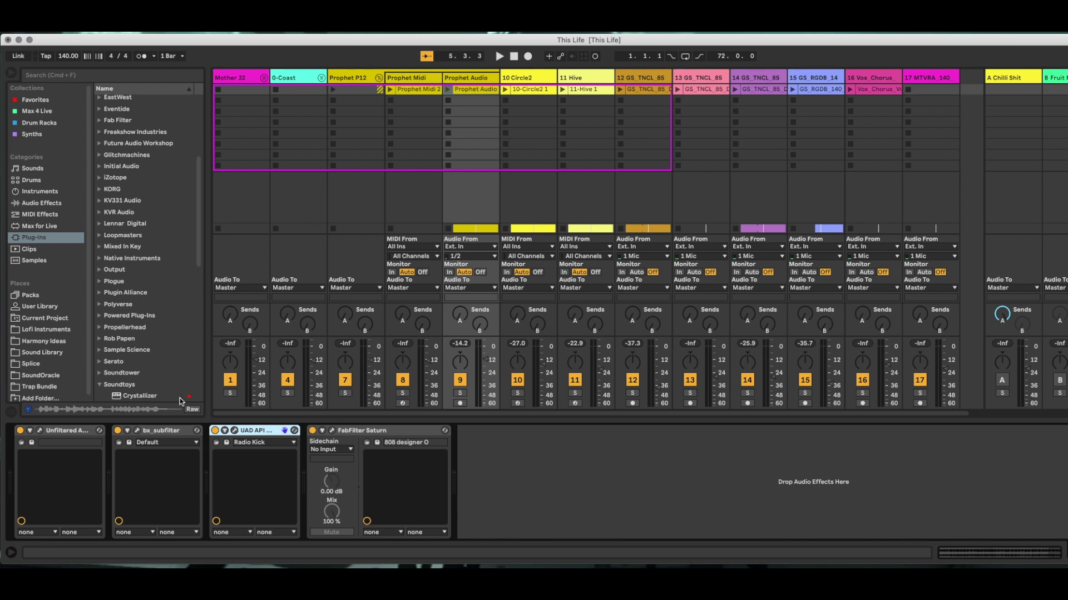
# Step: List the Plugin Alliance plug-ins in the browser, and inspect the bx_subfilter settings on the Prophet Audio track
pyautogui.click(154, 432)
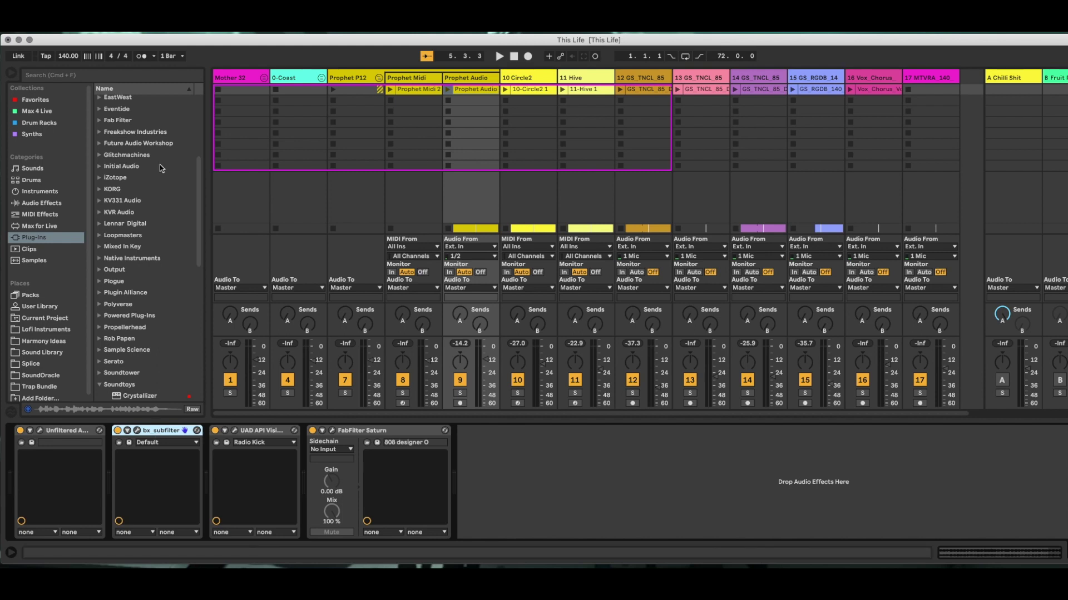
pyautogui.moveTo(199, 215); pyautogui.dragTo(198, 267)
pyautogui.click(102, 242)
pyautogui.scroll(5, 192, 232)
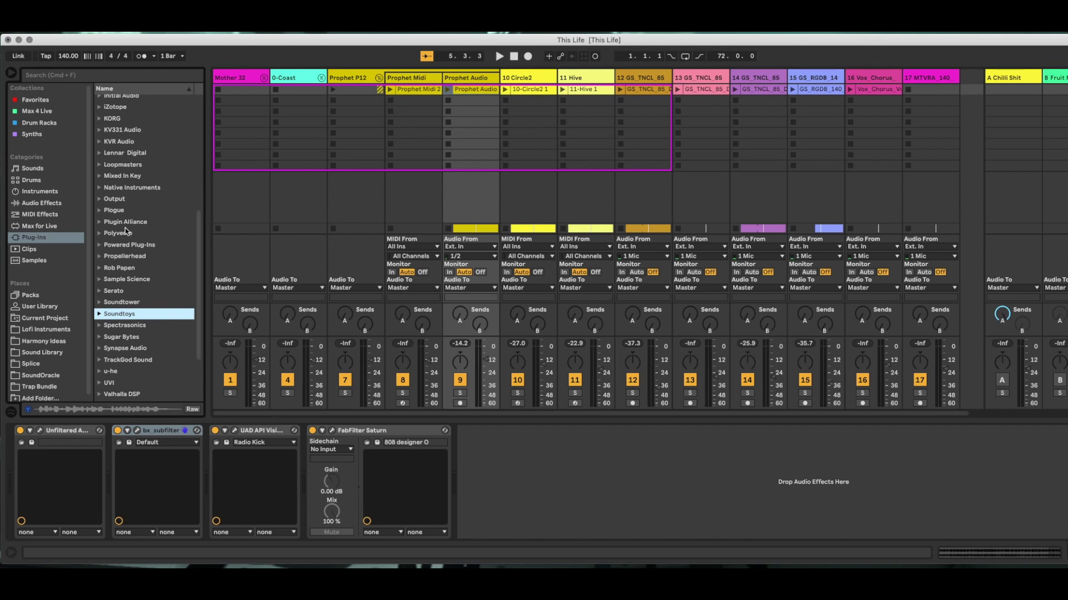
pyautogui.click(100, 223)
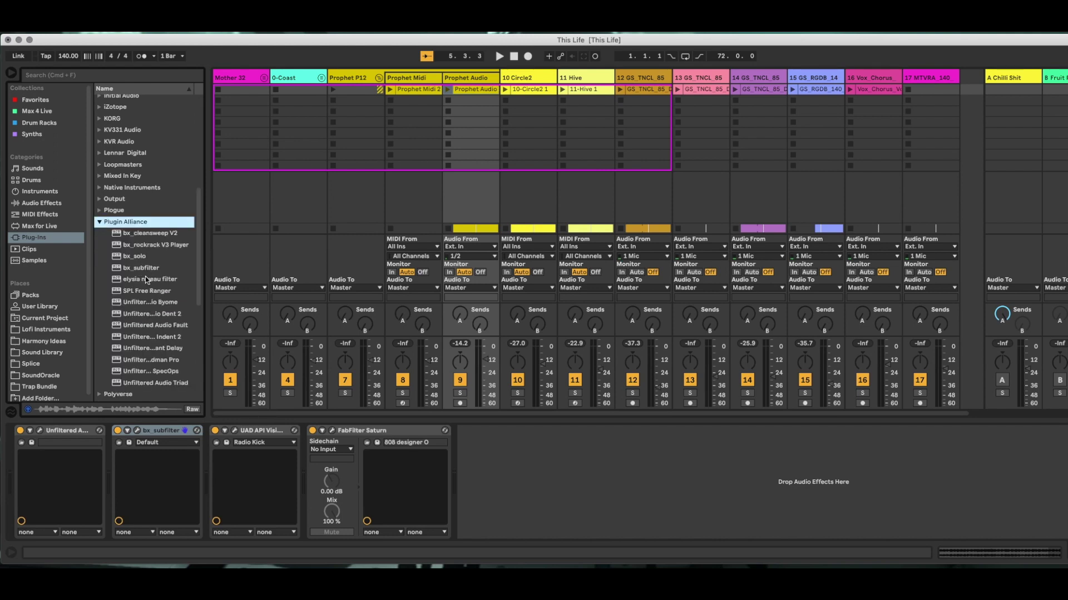
pyautogui.click(139, 431)
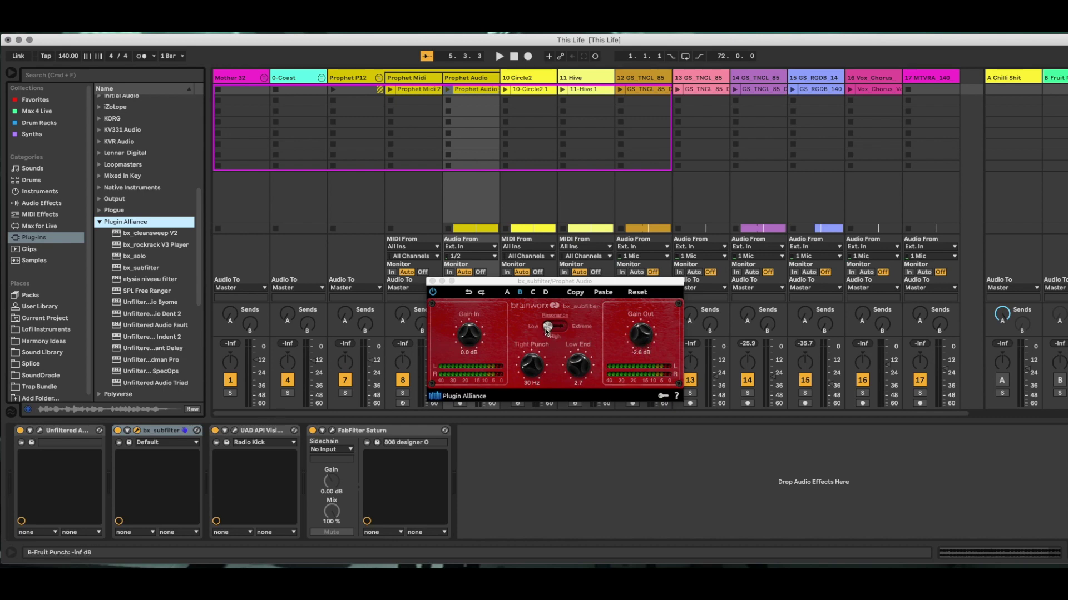
pyautogui.click(433, 282)
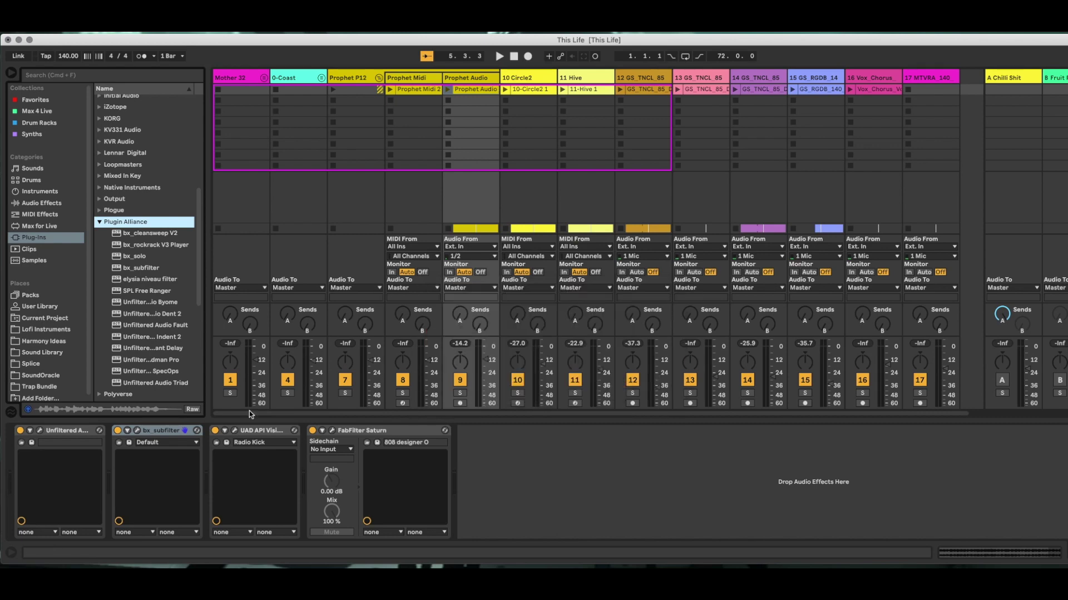
# Step: Inspect the UAD API Vision Channel Strip on the Prophet Audio track, and find its Radio Kick preset without loading it
pyautogui.click(268, 435)
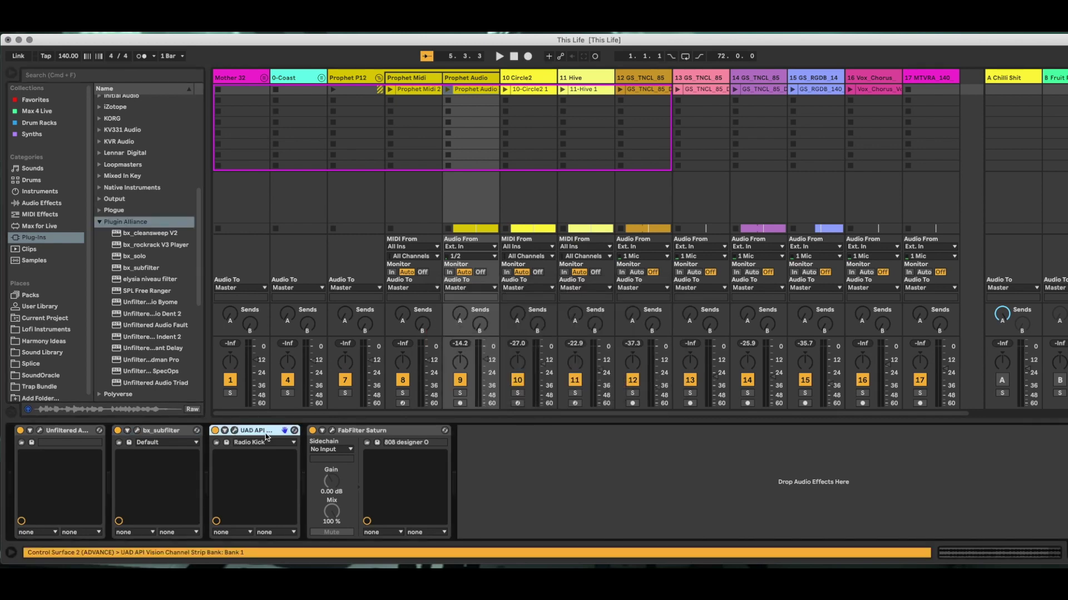
pyautogui.click(235, 432)
pyautogui.moveTo(135, 102); pyautogui.dragTo(479, 112)
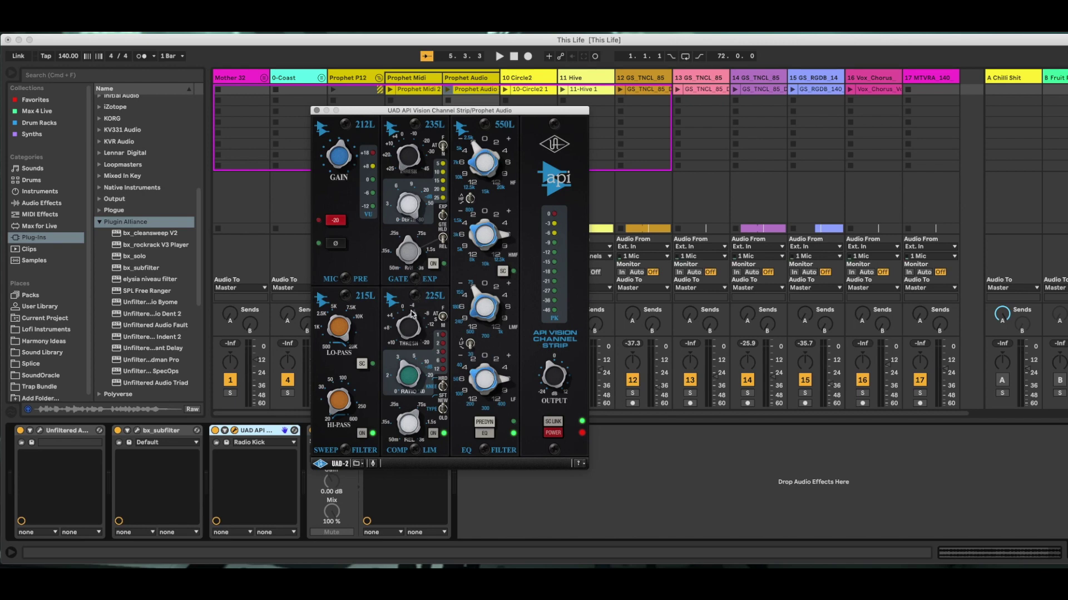
pyautogui.click(358, 464)
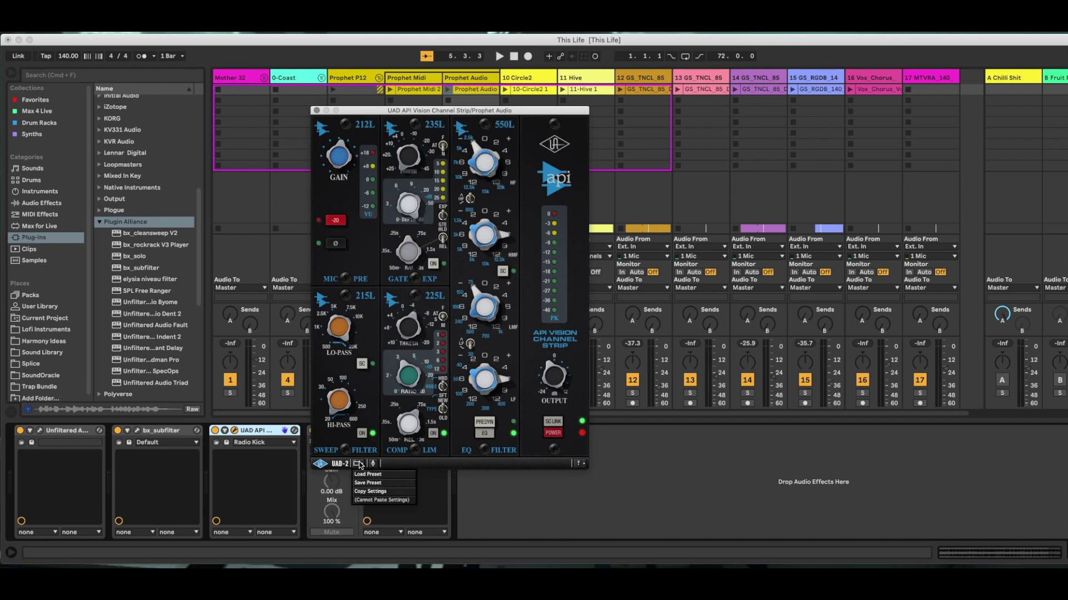
pyautogui.click(368, 474)
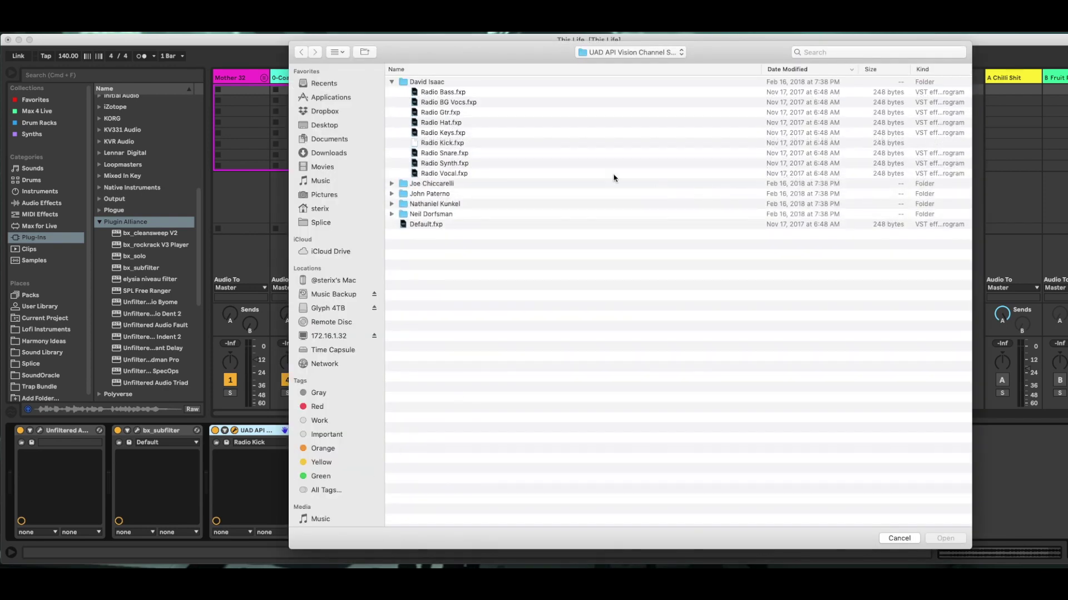
pyautogui.click(432, 145)
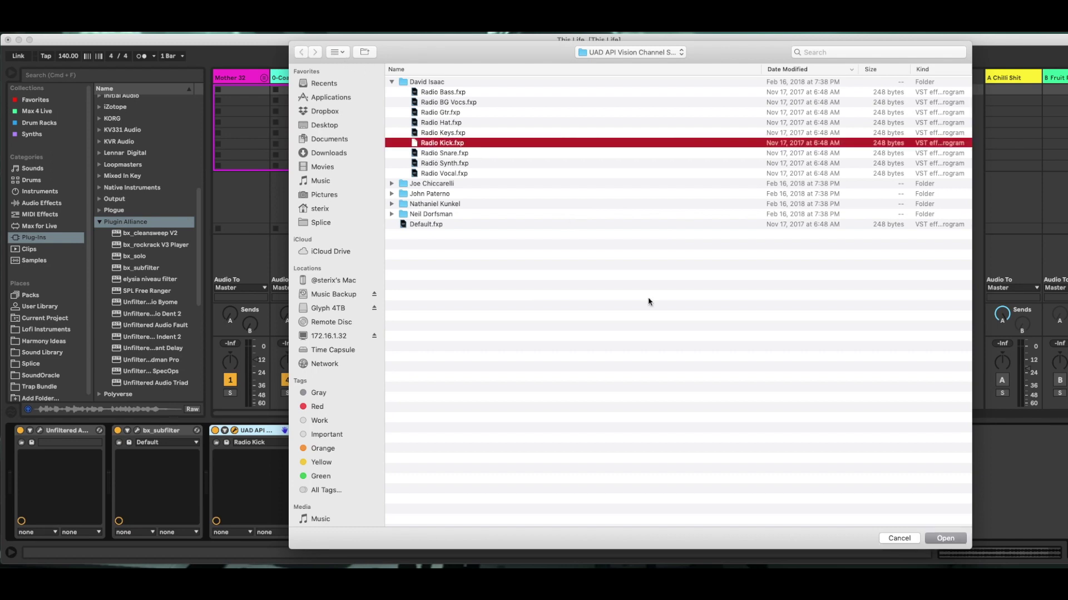
pyautogui.click(889, 538)
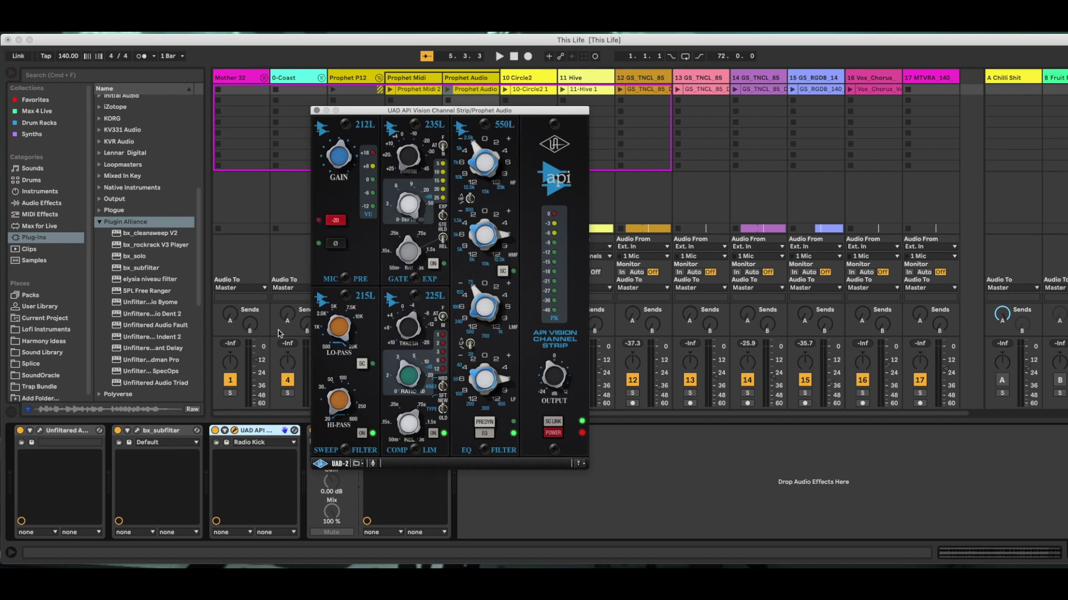
pyautogui.click(316, 111)
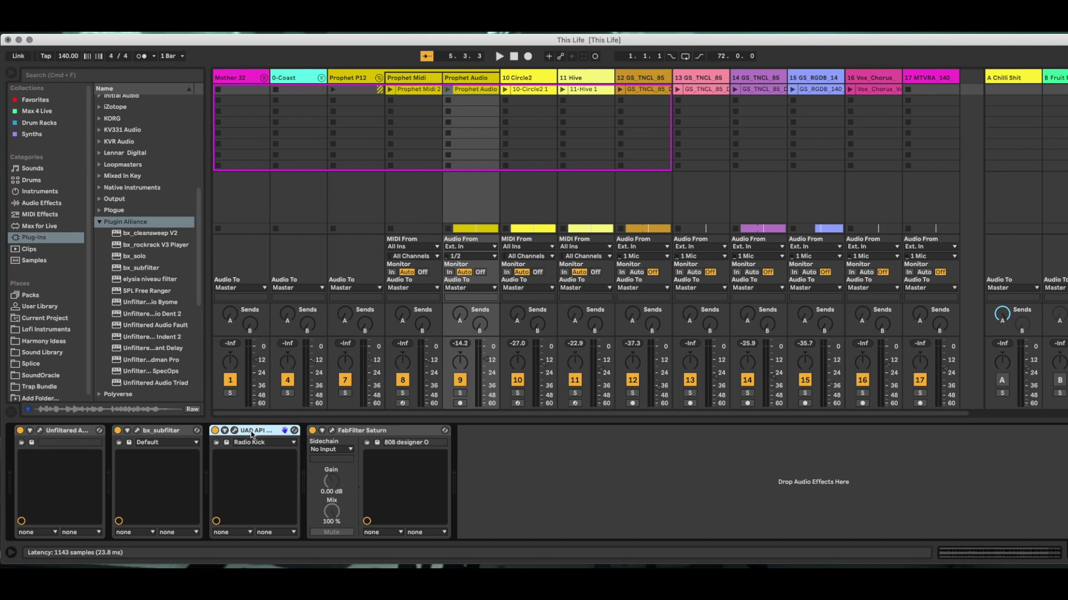
pyautogui.click(235, 431)
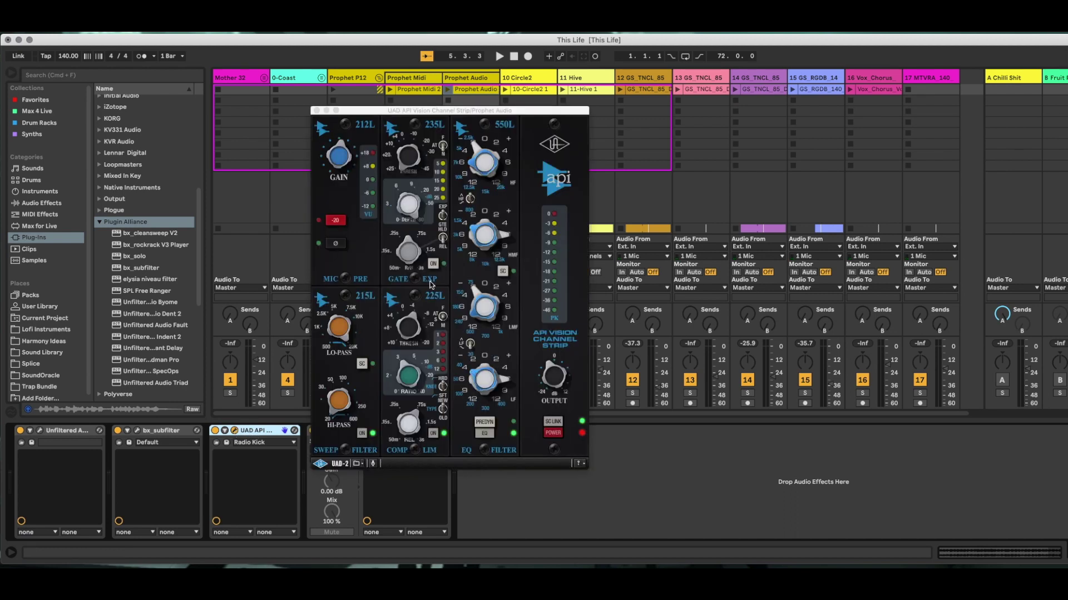
pyautogui.click(317, 111)
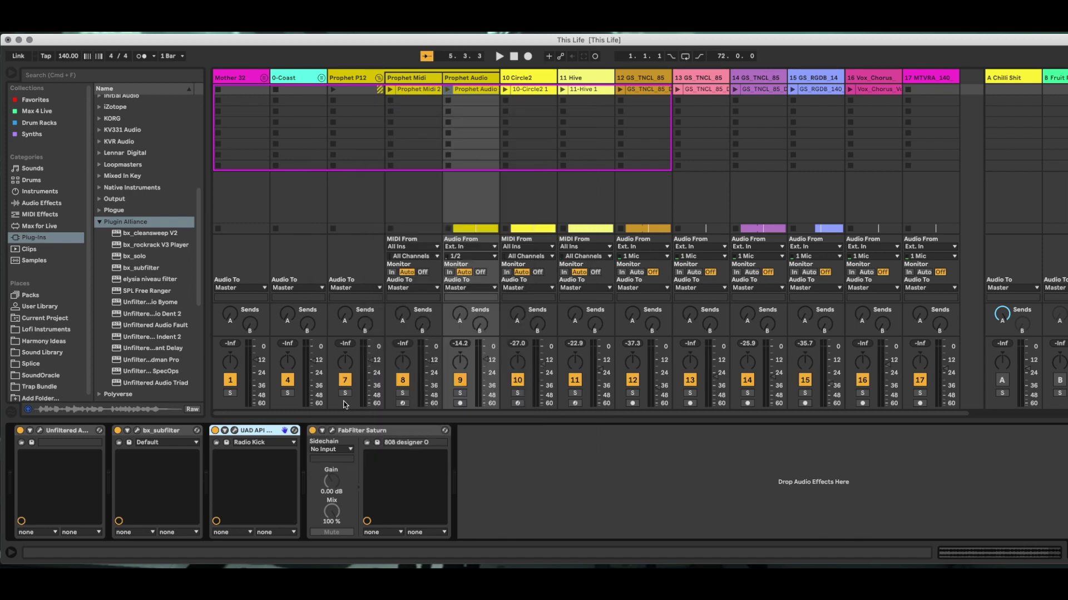
# Step: Inspect the FabFilter Saturn band and drive settings on the Prophet Audio track, and close the plug-in window
pyautogui.click(358, 432)
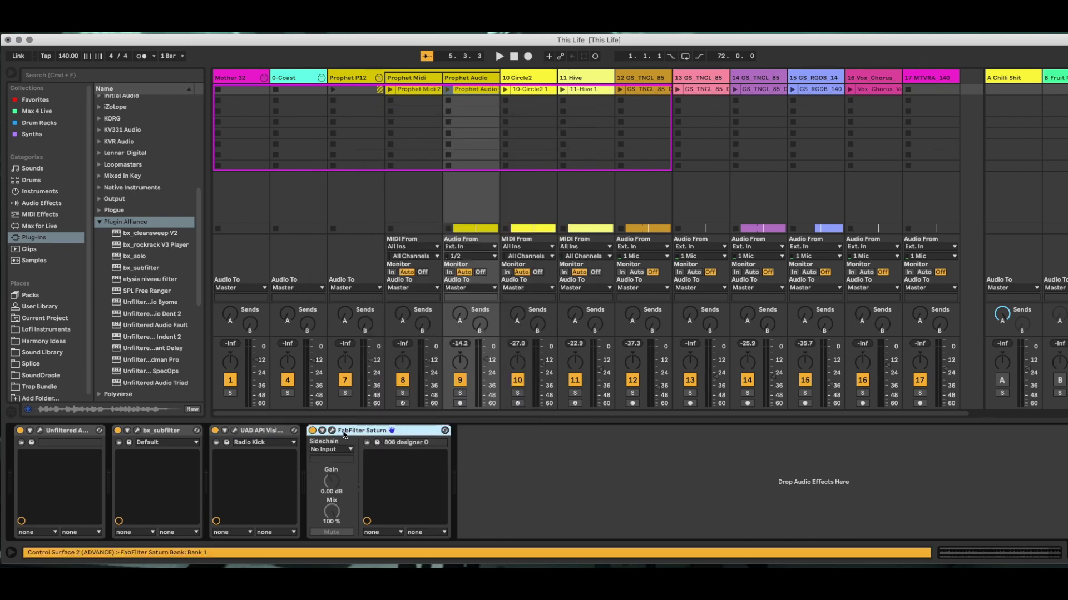
pyautogui.click(334, 433)
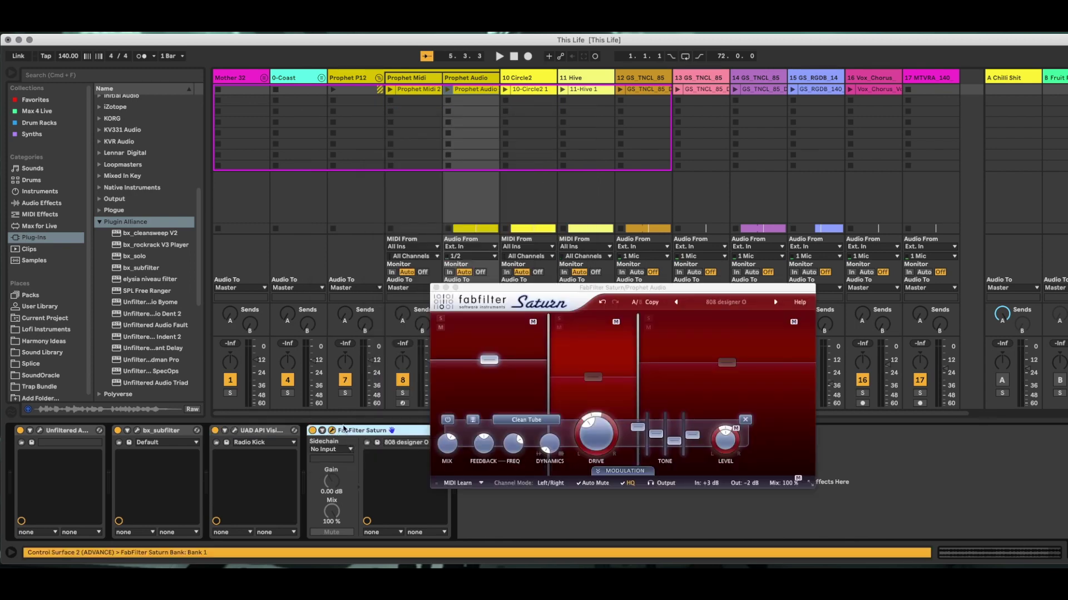
pyautogui.moveTo(630, 292); pyautogui.dragTo(398, 224)
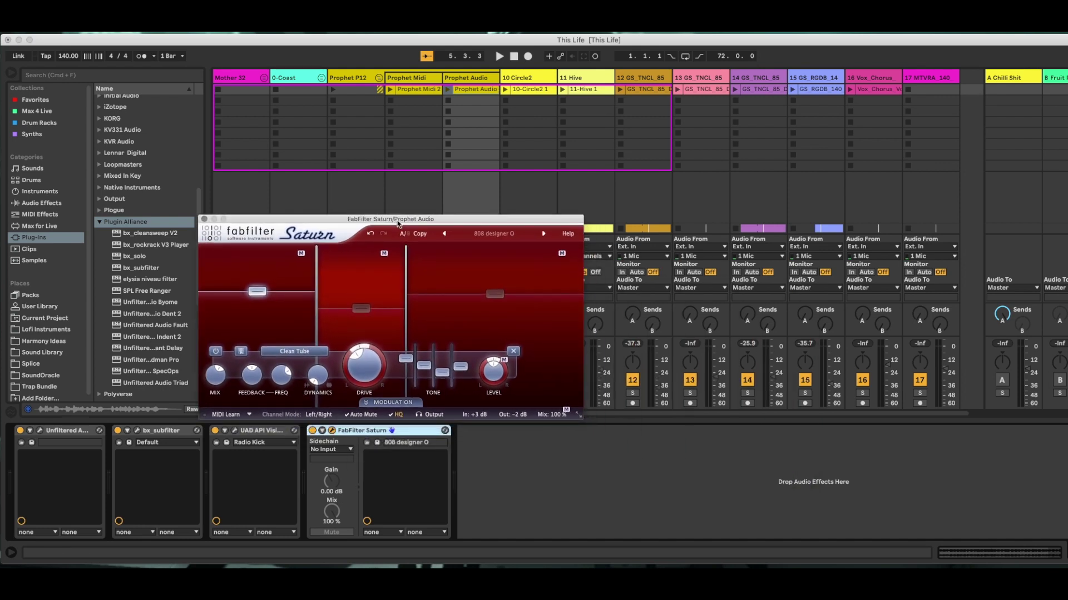
pyautogui.moveTo(361, 306)
pyautogui.moveTo(249, 291)
pyautogui.click(204, 219)
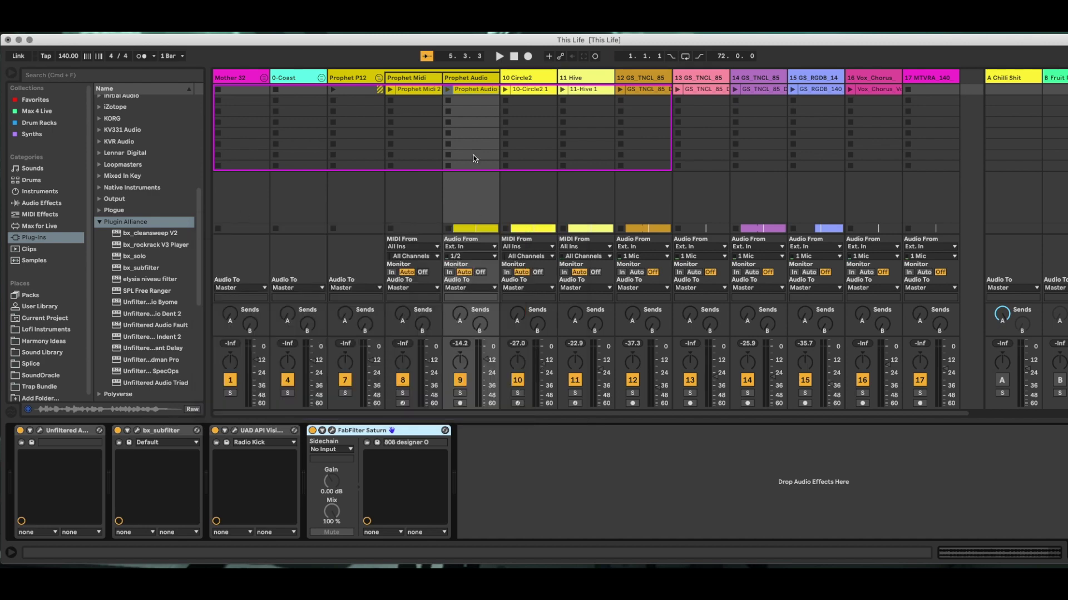
# Step: Play and stop the full mix, and audition the Prophet Audio clip with its track soloed
pyautogui.press('space')
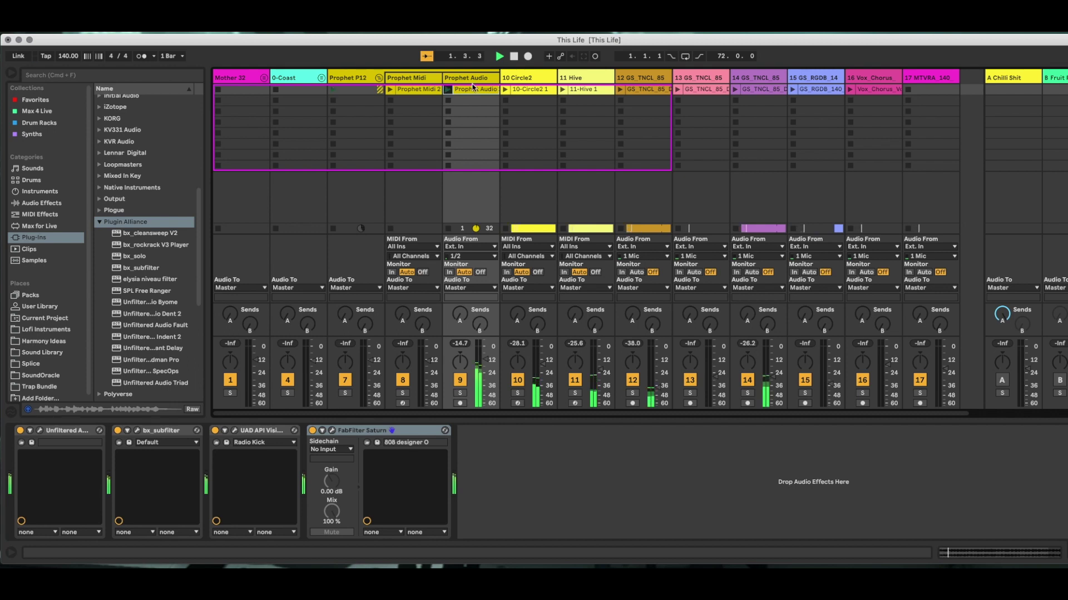
pyautogui.click(514, 58)
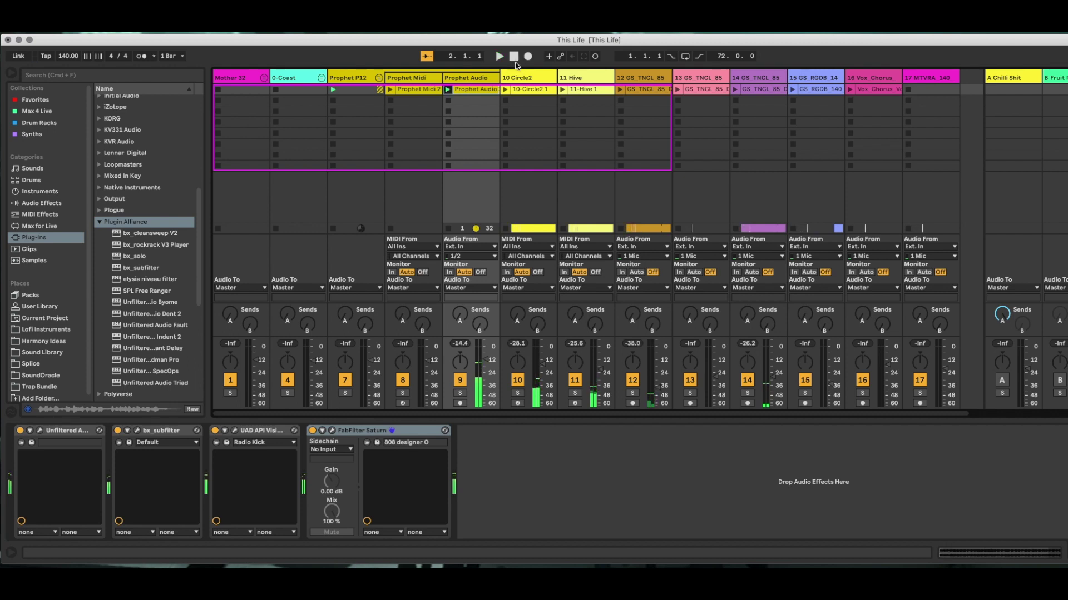
pyautogui.click(460, 392)
pyautogui.click(447, 90)
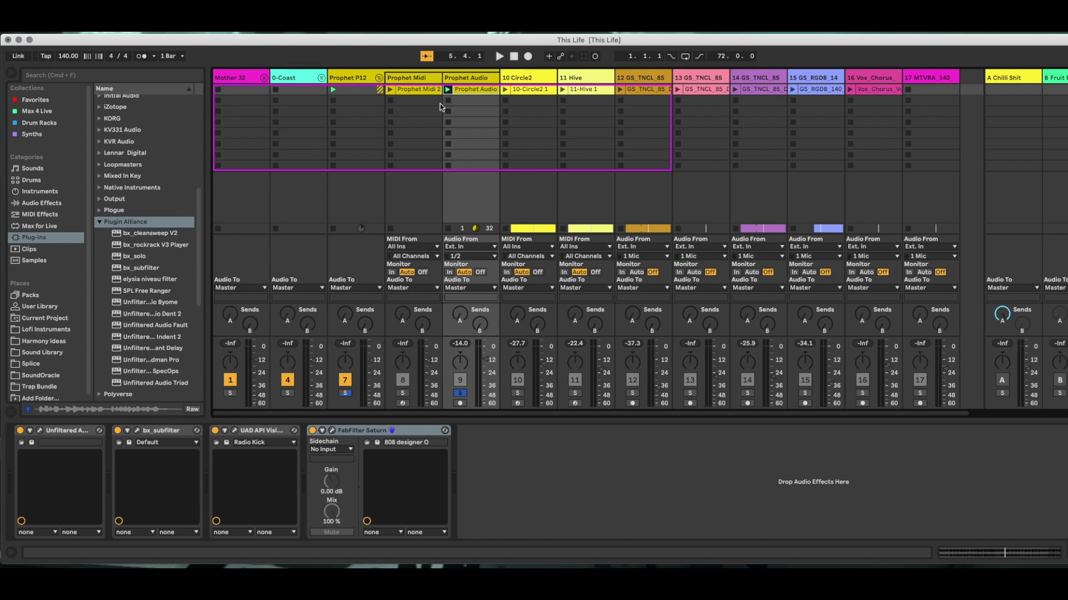
pyautogui.click(450, 89)
# Step: Solo the 10 Circle2 track and show its device chain
pyautogui.click(517, 393)
pyautogui.click(529, 79)
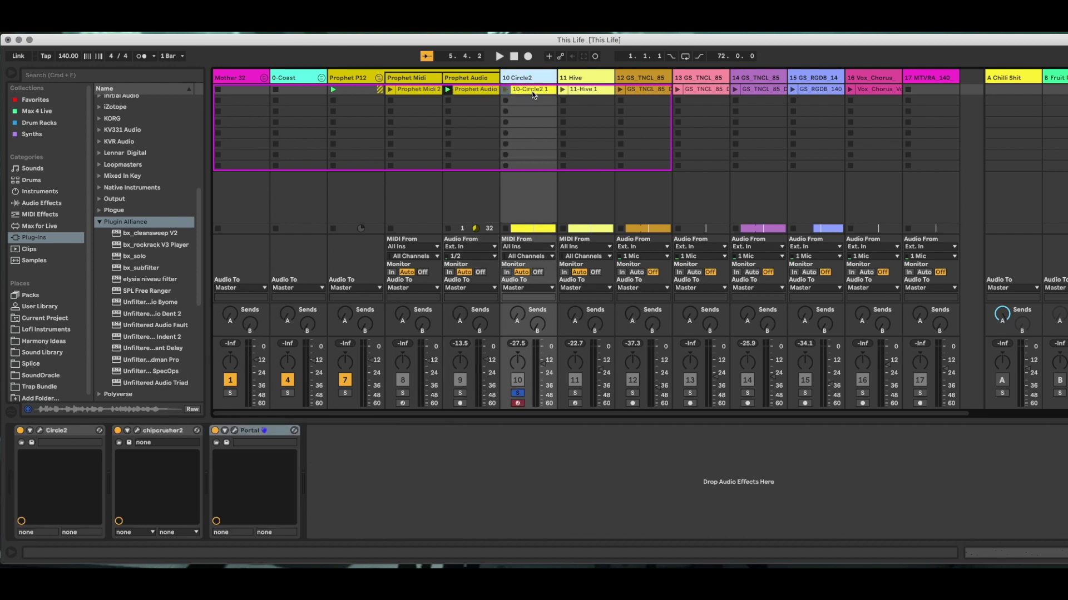
# Step: View the notes of the 10-Circle2 1 clip, and inspect the track's Circle2 synth patch before closing the plug-in window
pyautogui.click(531, 90)
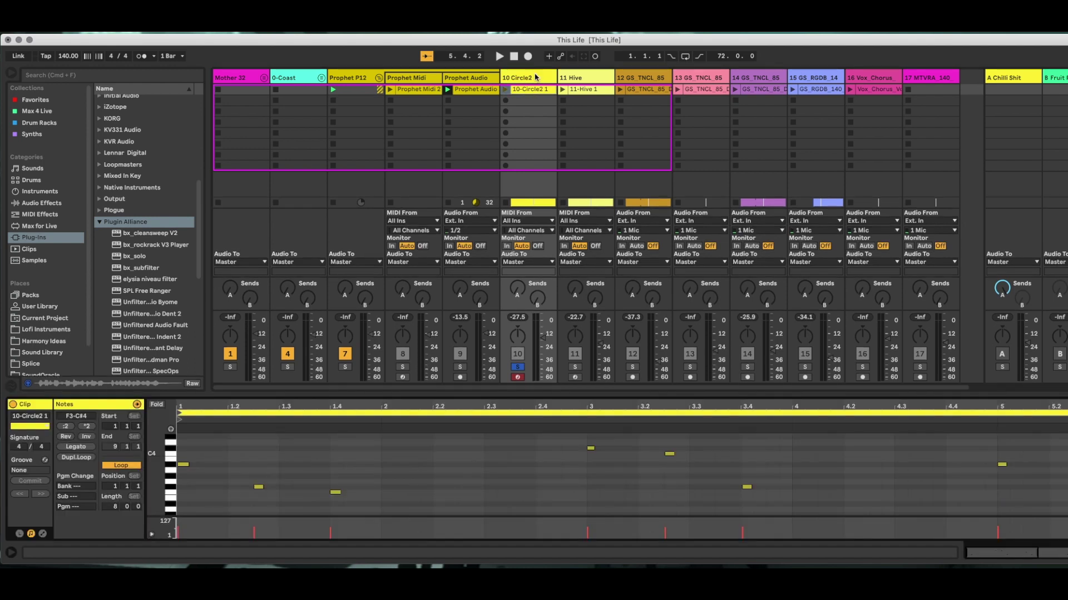
pyautogui.click(536, 78)
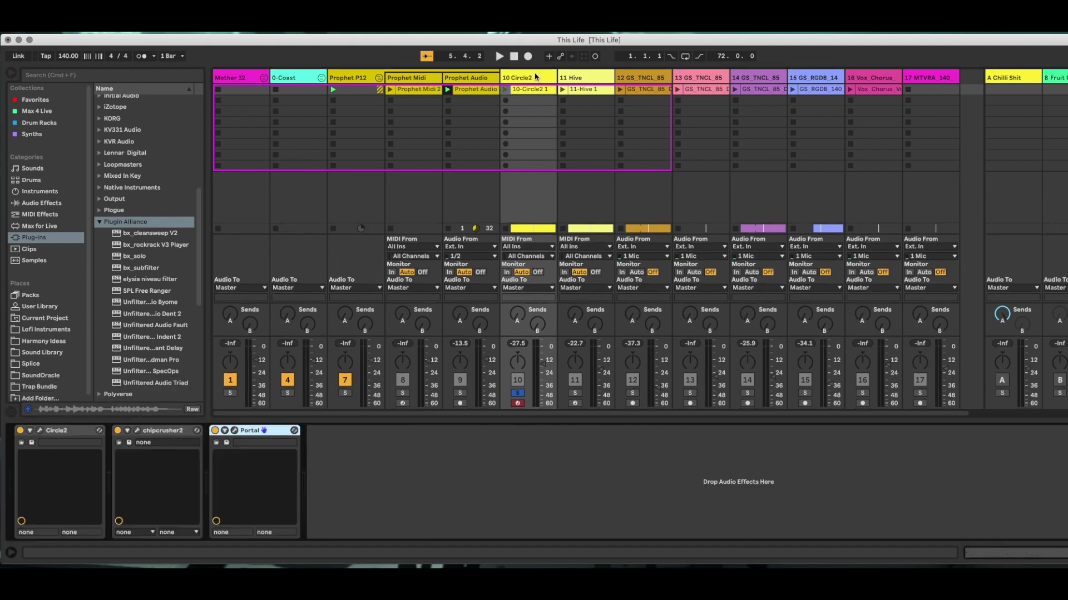
pyautogui.click(40, 432)
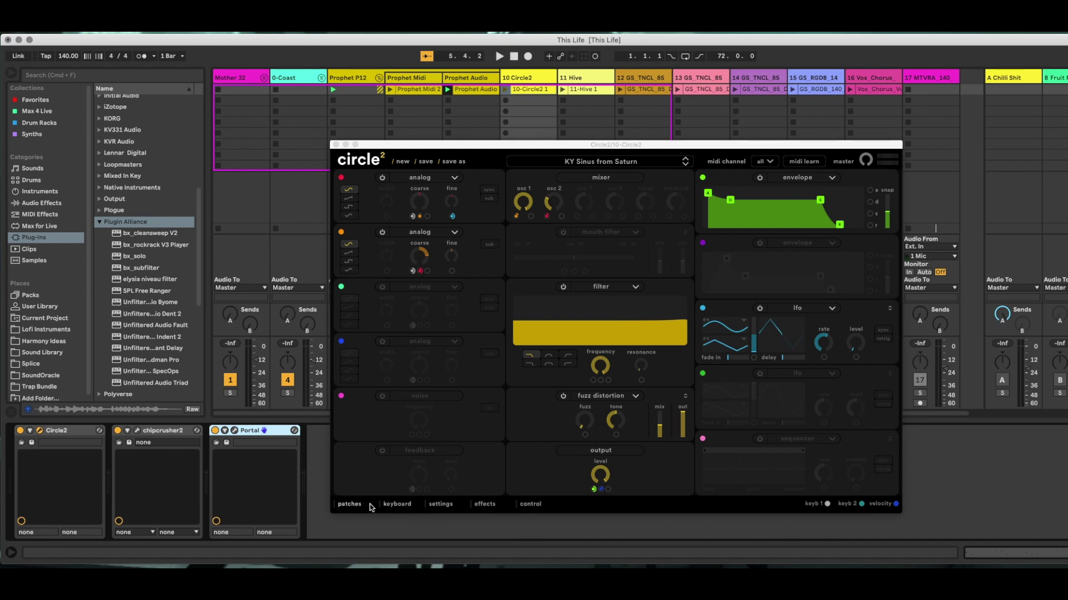
pyautogui.click(336, 145)
# Step: Bypass Portal and chipcrusher2 on the 10 Circle2 track, and audition its clip twice without effects
pyautogui.click(214, 431)
pyautogui.click(118, 432)
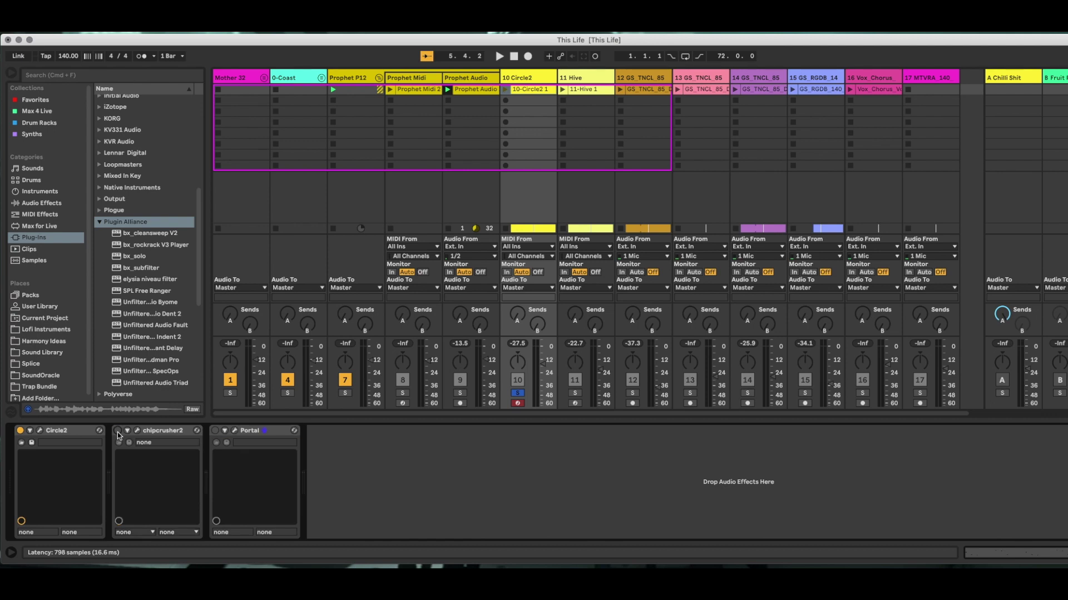
pyautogui.click(505, 90)
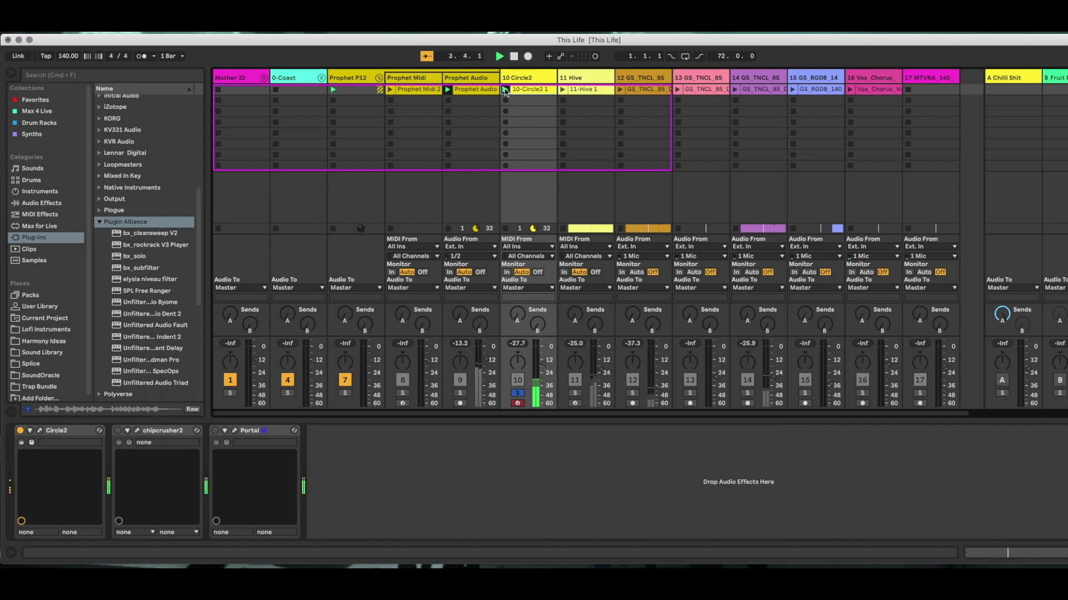
pyautogui.click(515, 57)
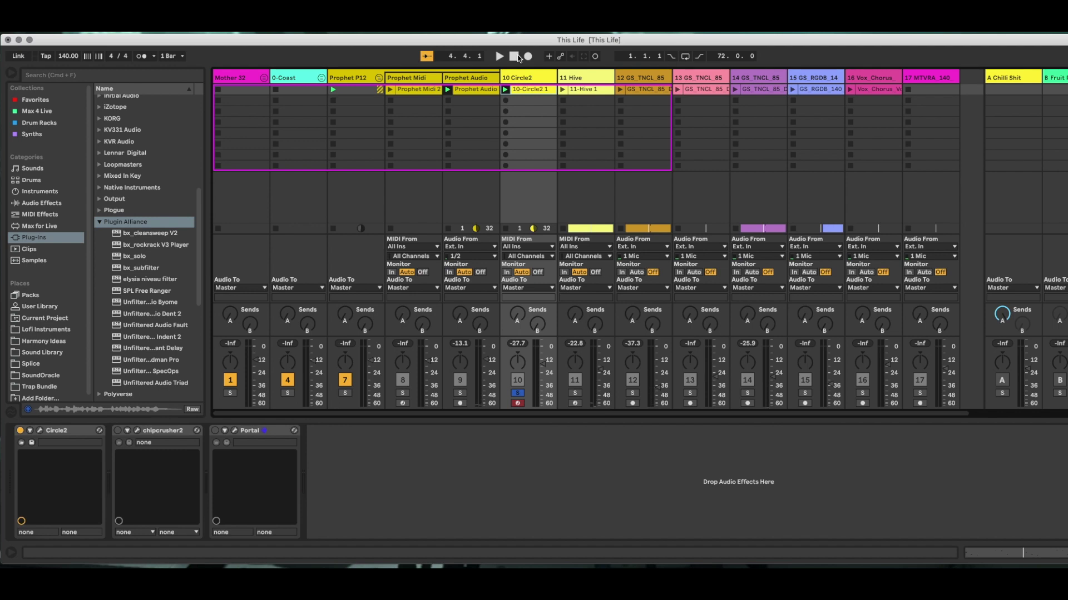
pyautogui.click(506, 90)
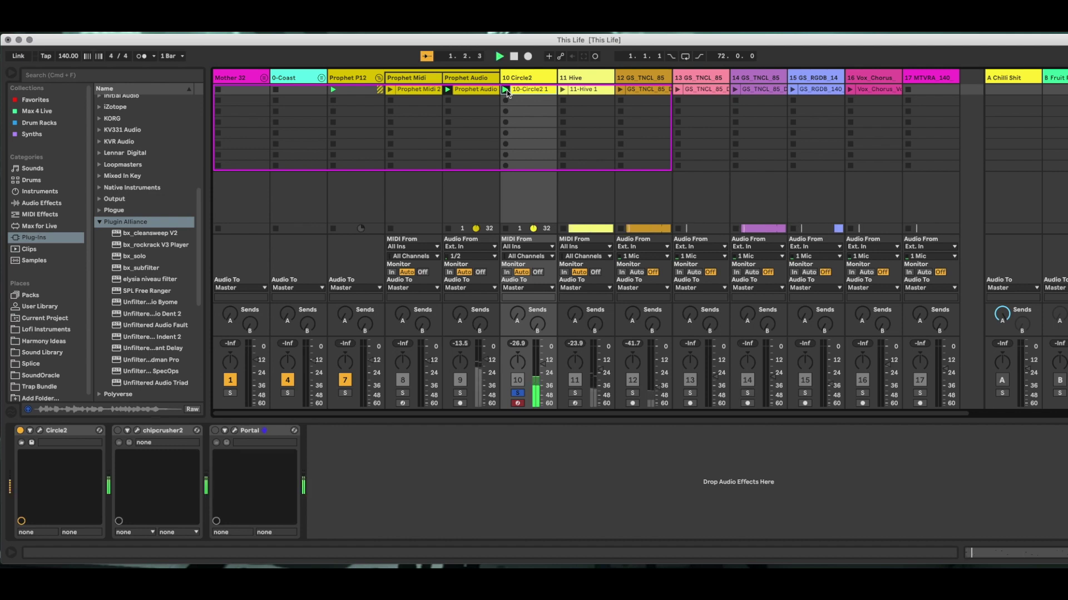
pyautogui.click(514, 56)
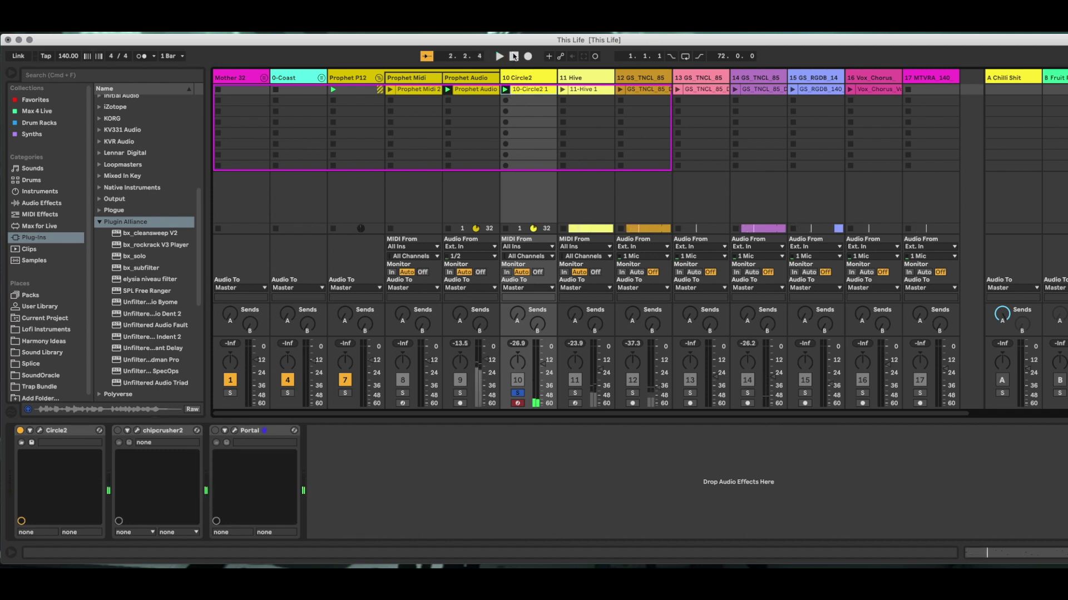
# Step: Re-enable chipcrusher2, audition the 10-Circle2 1 clip through it while inspecting its Floppy Eater settings, and close the plug-in window
pyautogui.click(117, 431)
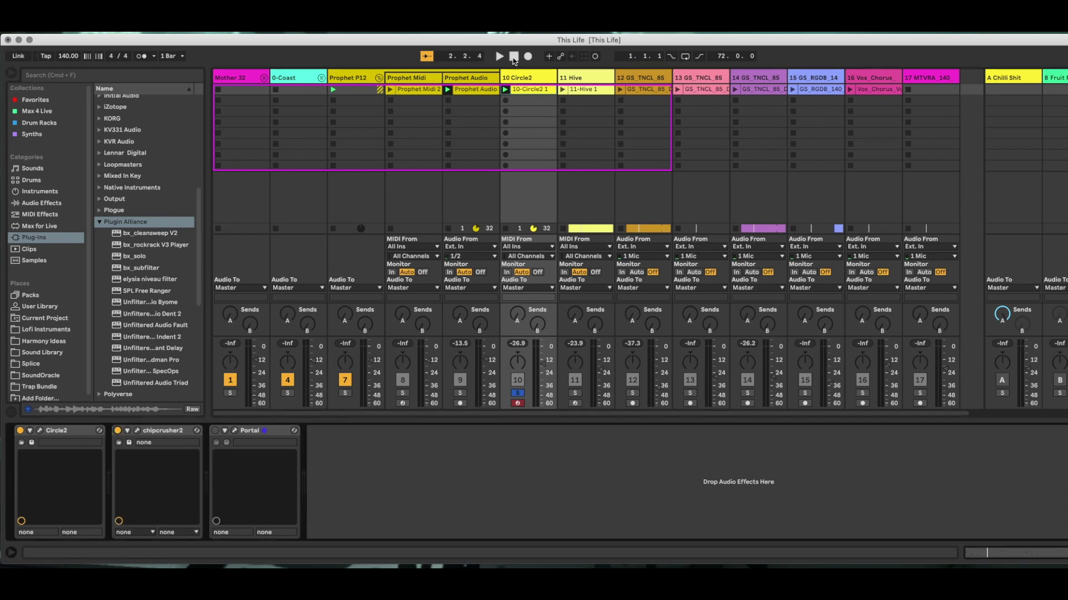
pyautogui.click(506, 90)
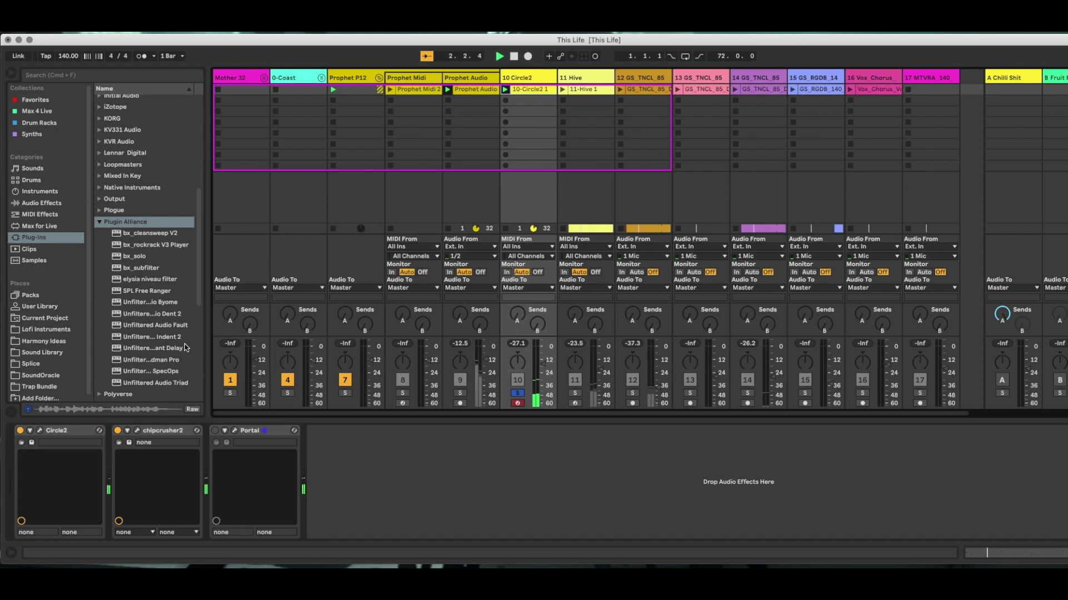
pyautogui.click(138, 432)
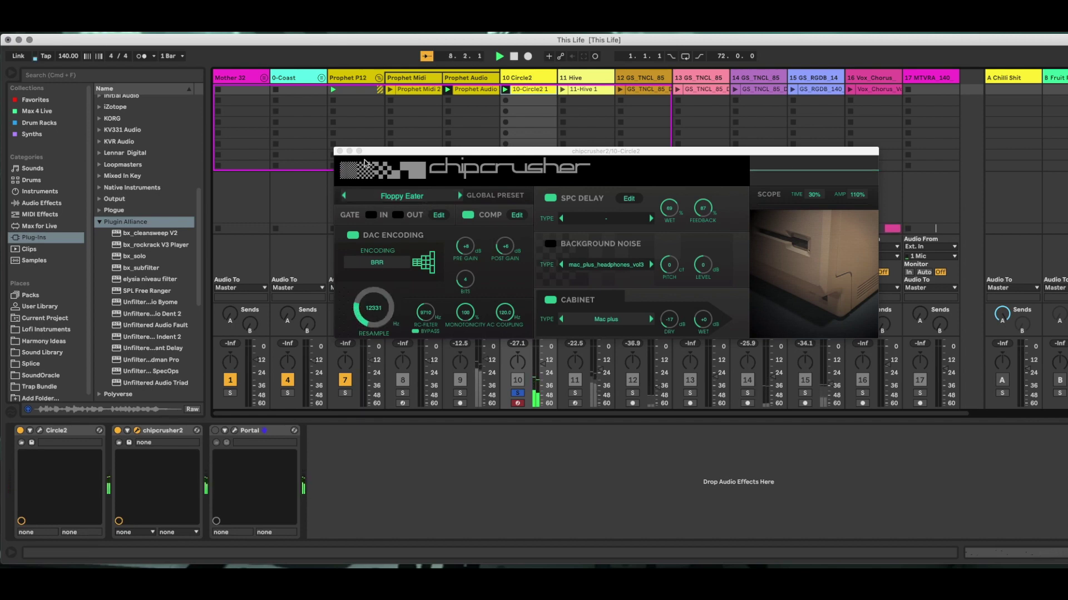
pyautogui.click(339, 151)
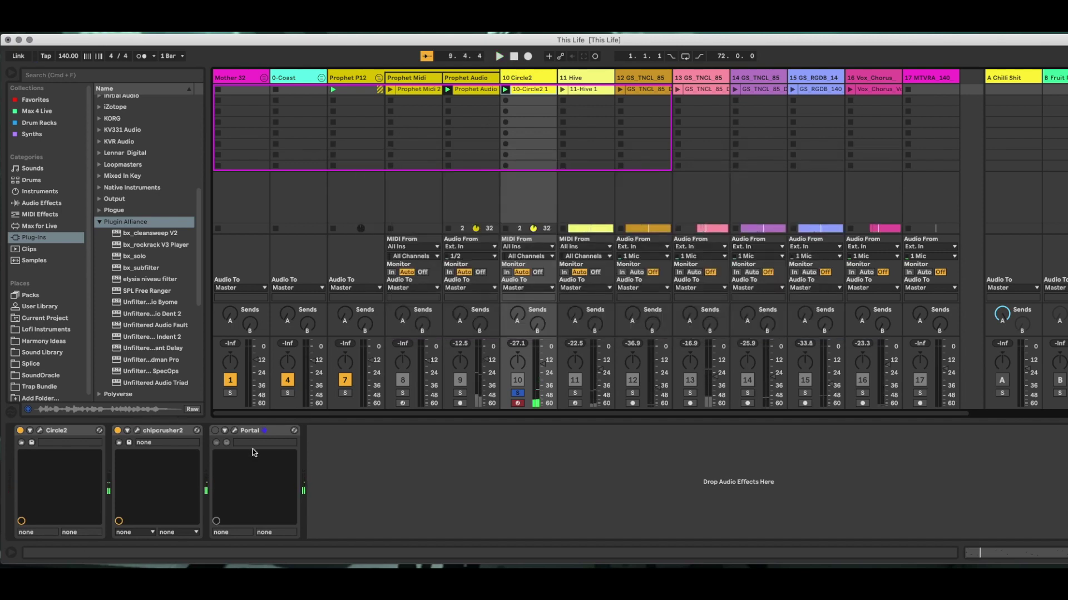
# Step: Re-enable Portal, inspect its Alien Soul Shifter preset and XY view, and audition the 10-Circle2 1 clip with both effects active
pyautogui.click(215, 431)
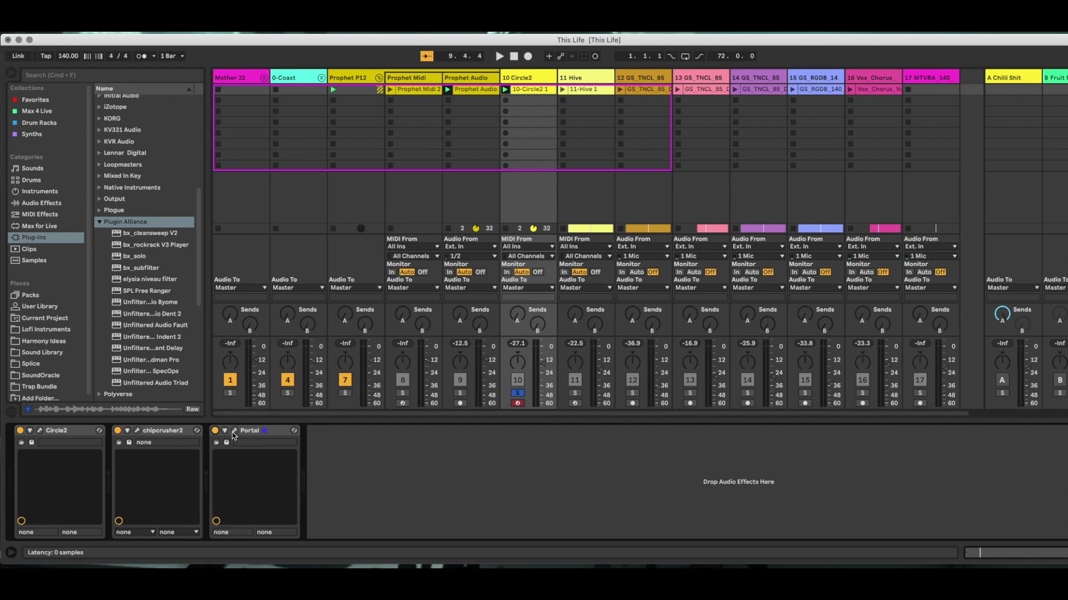
pyautogui.click(235, 431)
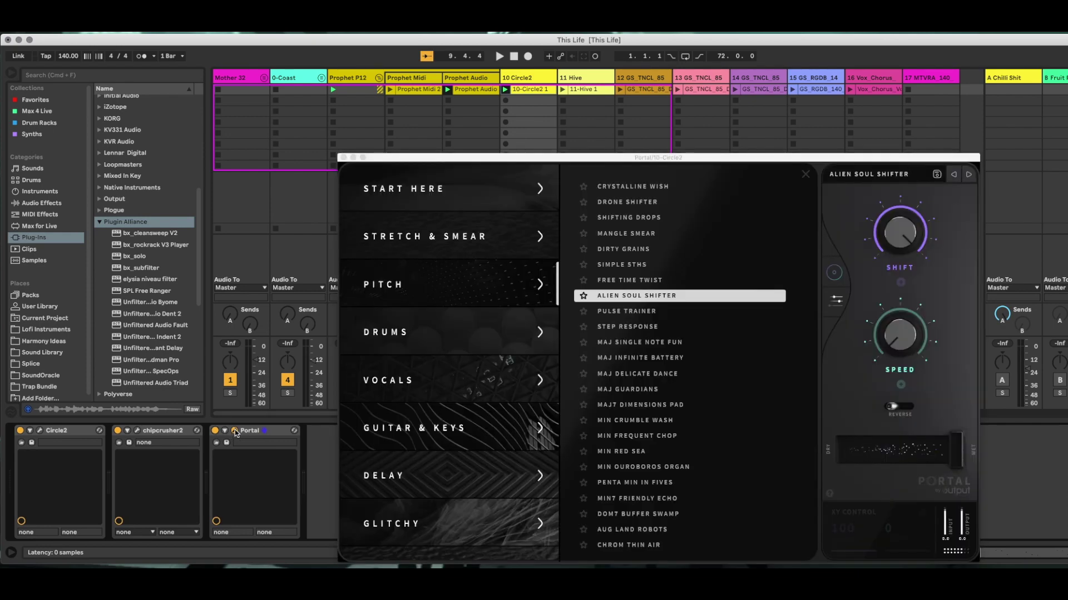
pyautogui.moveTo(566, 162); pyautogui.dragTo(443, 89)
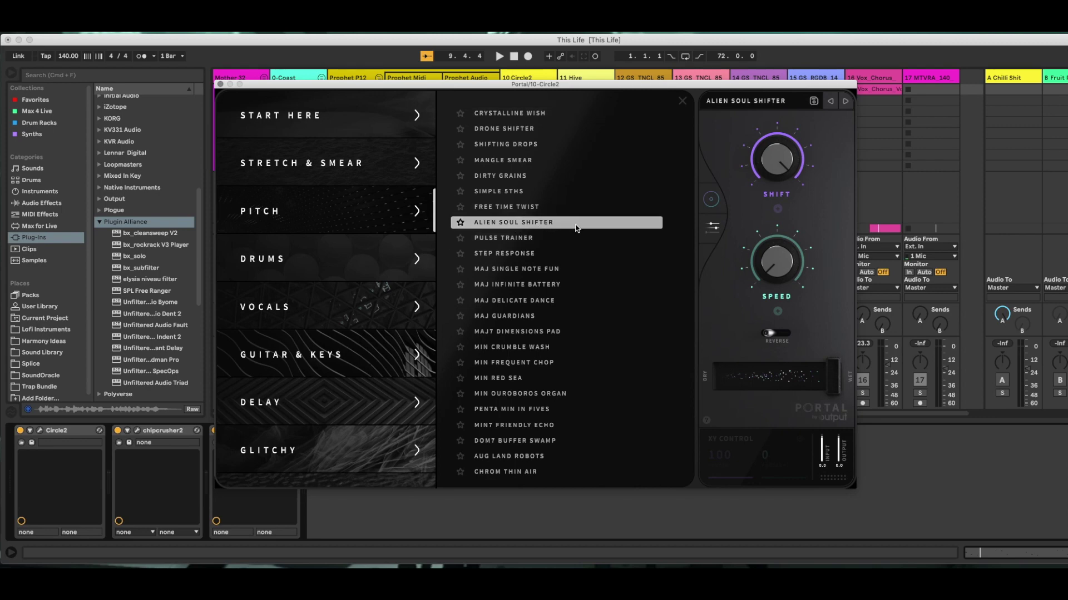
pyautogui.click(639, 221)
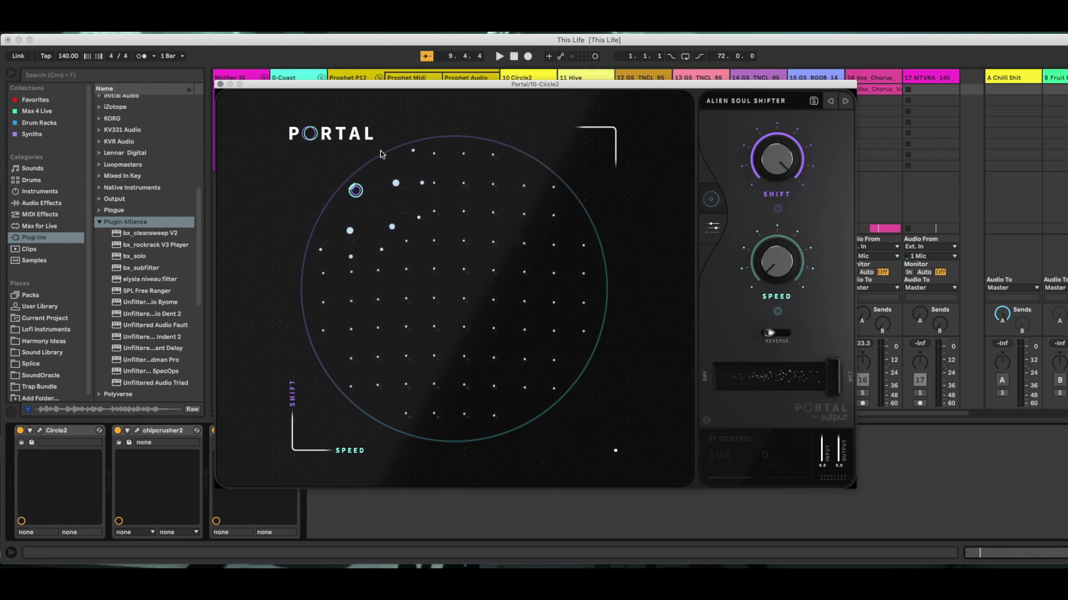
pyautogui.click(220, 84)
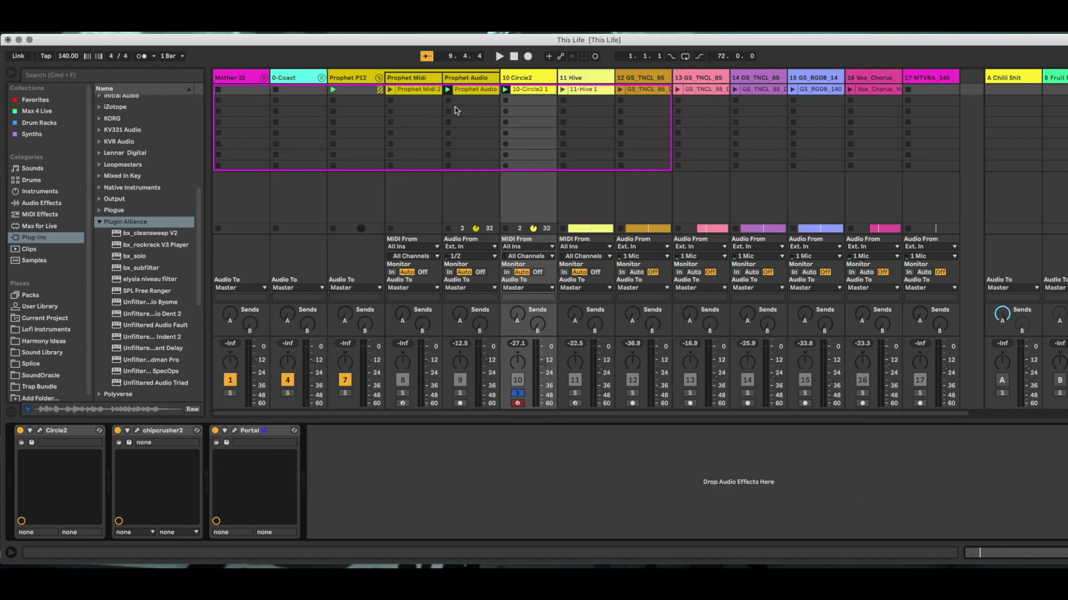
pyautogui.click(508, 89)
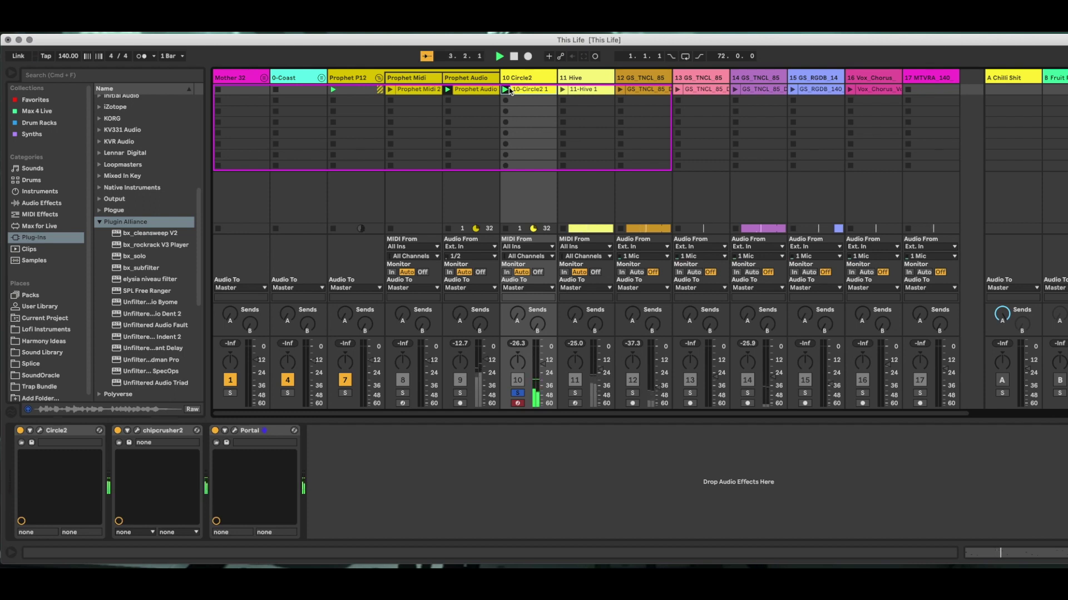
pyautogui.click(513, 57)
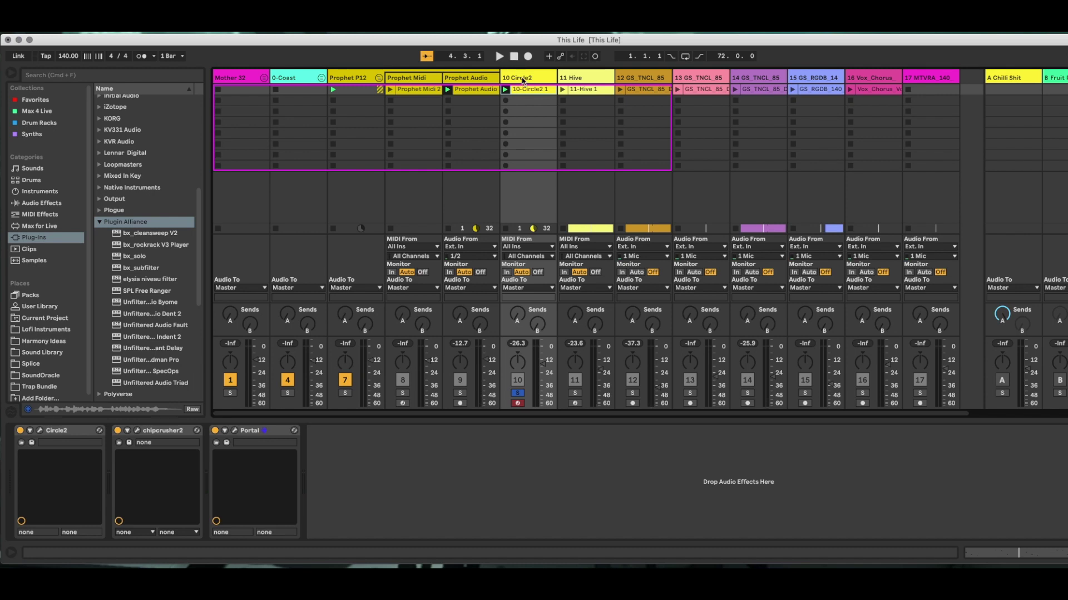
# Step: View the notes of the 11-Hive 1 clip, and inspect the Angry preset in the track's Hive synth before closing its window
pyautogui.click(577, 79)
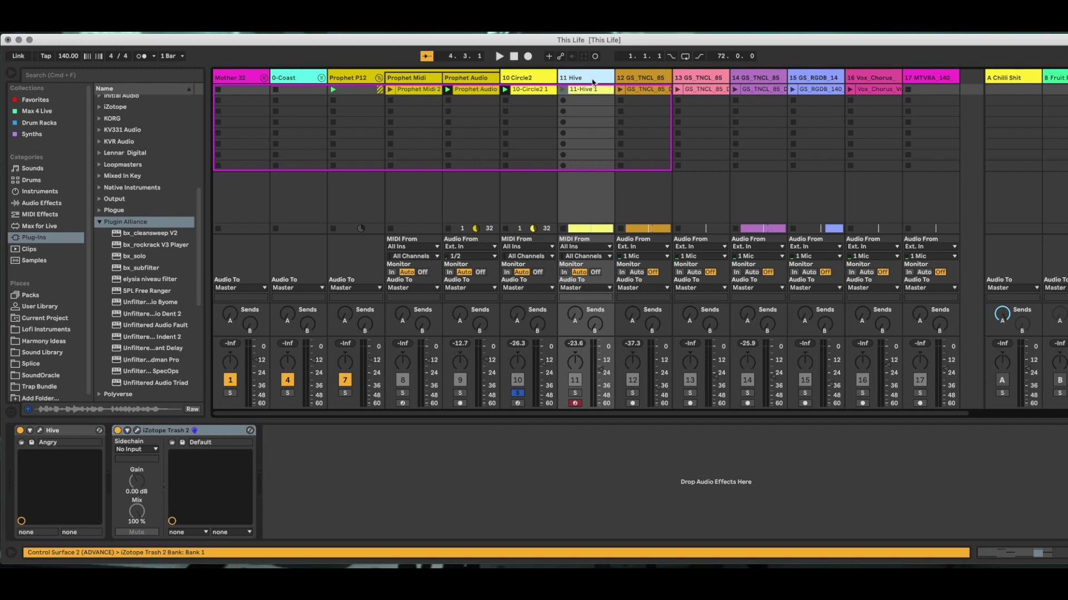
pyautogui.click(586, 93)
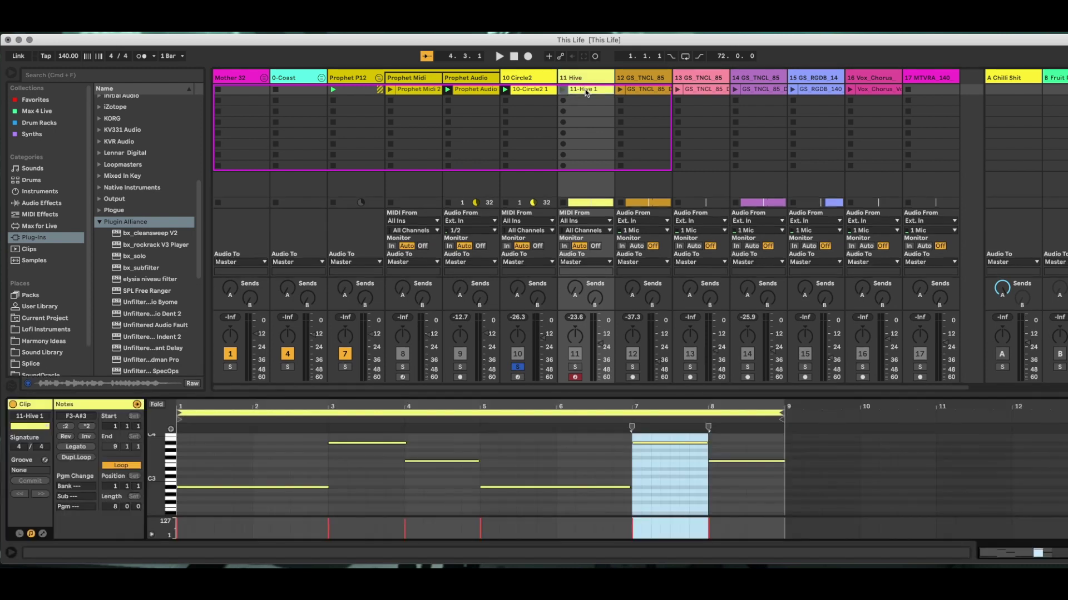
pyautogui.click(586, 79)
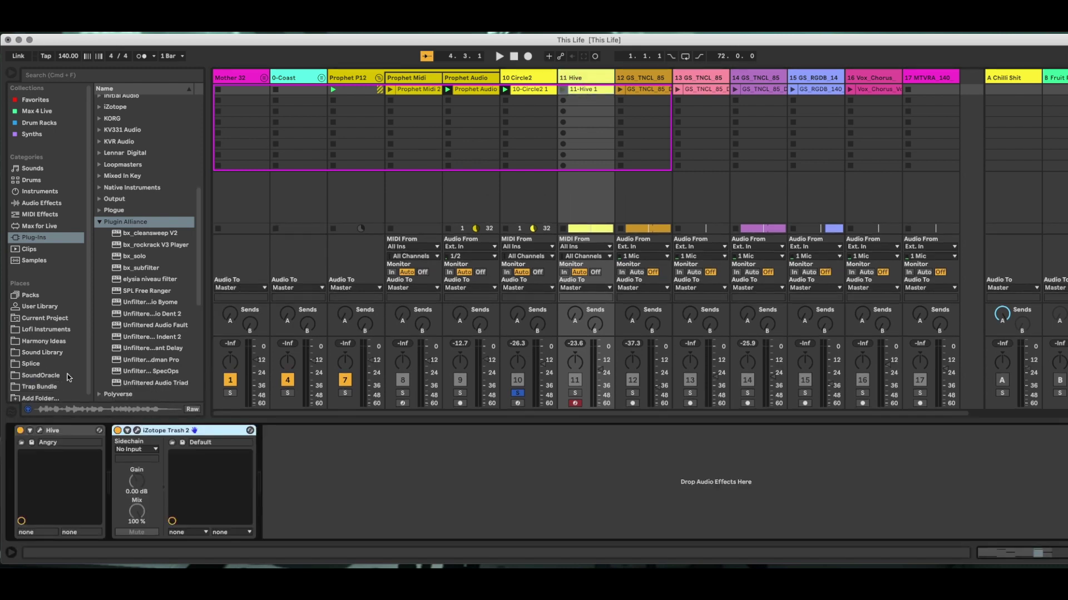
pyautogui.click(40, 433)
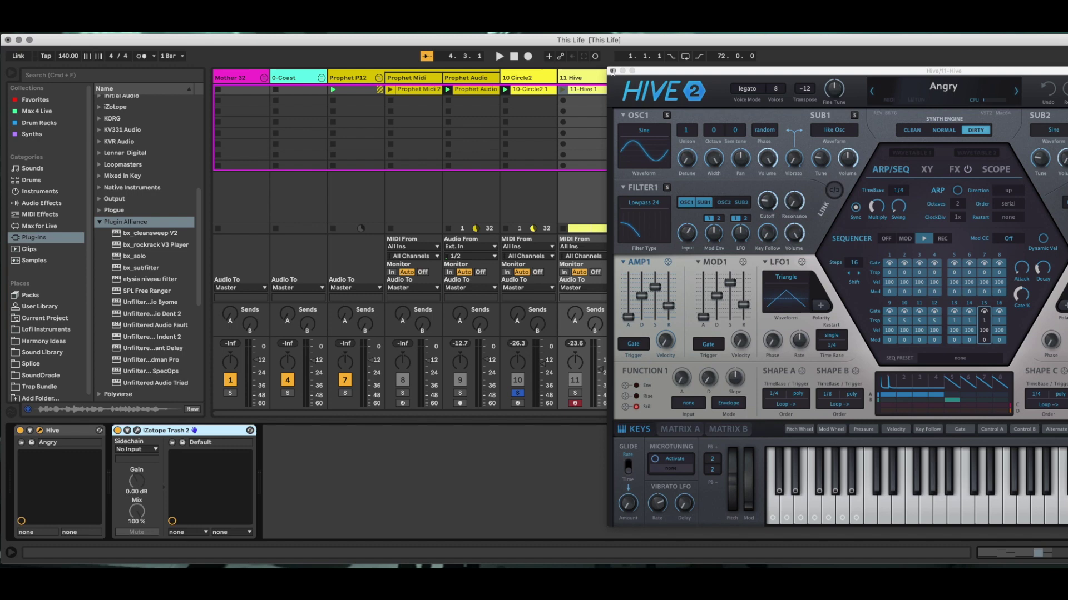
pyautogui.moveTo(676, 74); pyautogui.dragTo(498, 84)
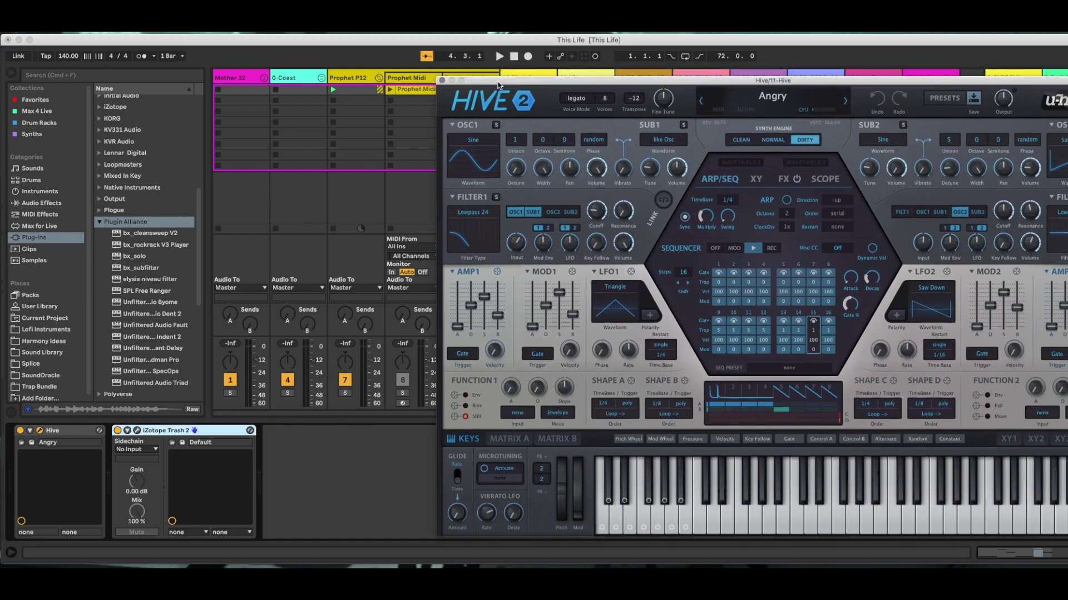
pyautogui.click(442, 81)
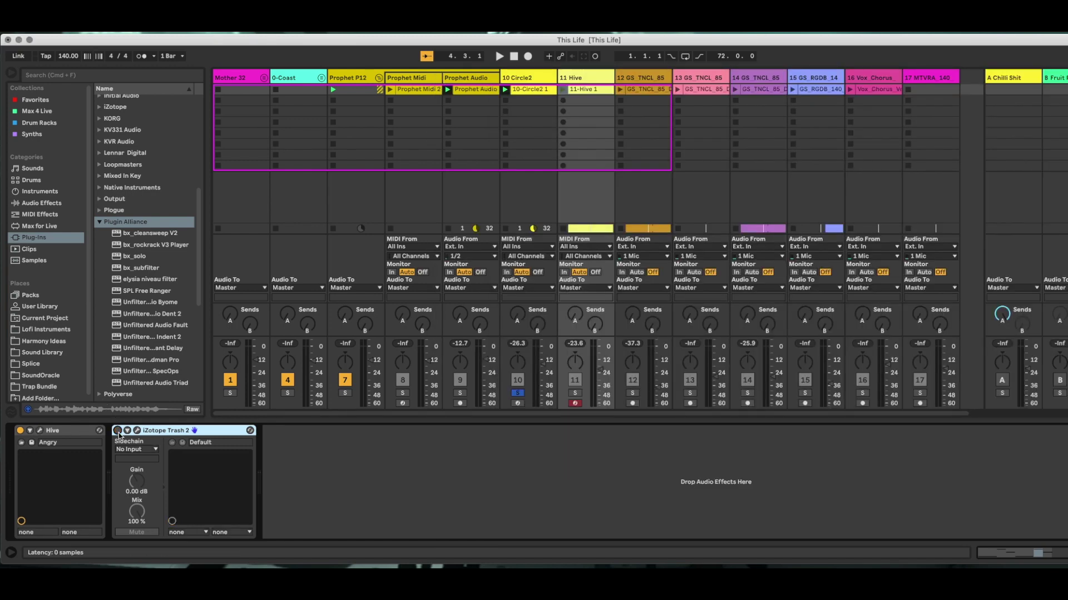
# Step: Solo the 11 Hive track and audition its clip with iZotope Trash 2 bypassed
pyautogui.click(575, 394)
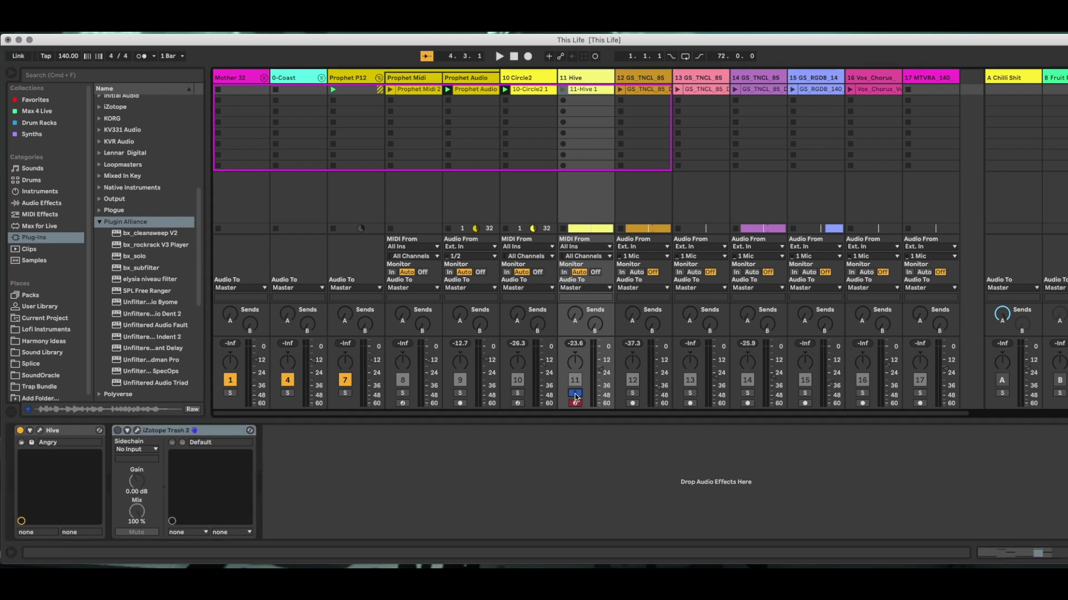
pyautogui.click(563, 89)
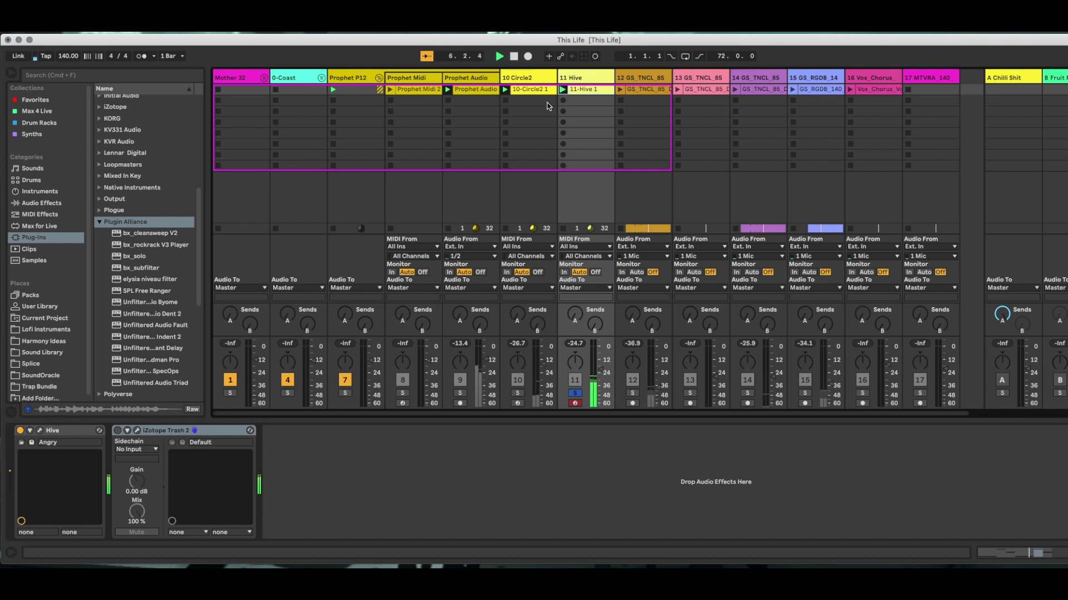
pyautogui.click(514, 56)
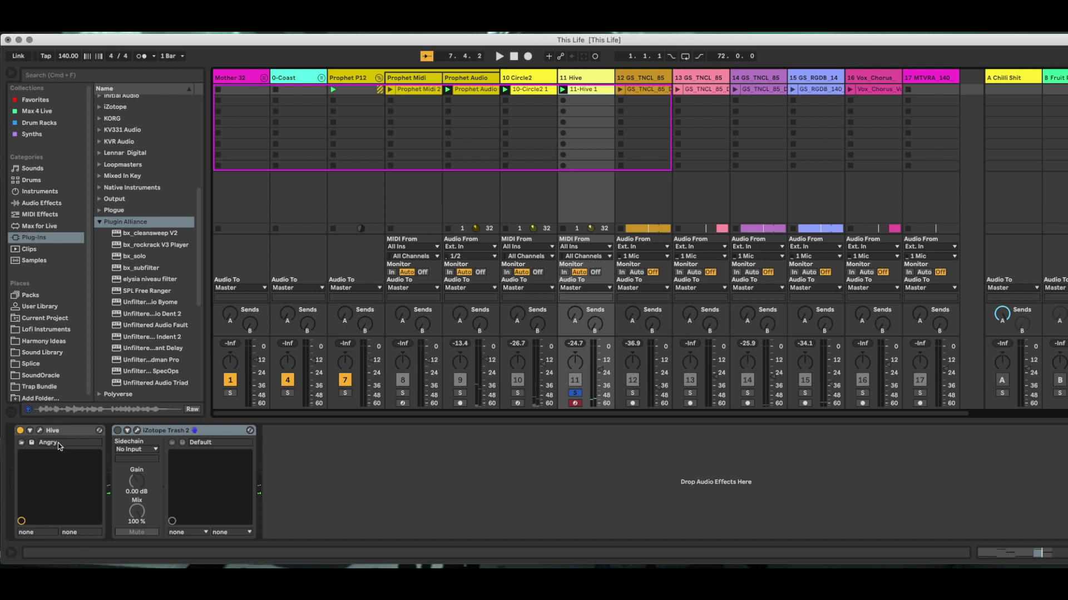
# Step: Re-enable iZotope Trash 2, audition the Hive clip twice while viewing its Bang On Hollow preset, and hide the plug-in window
pyautogui.click(118, 431)
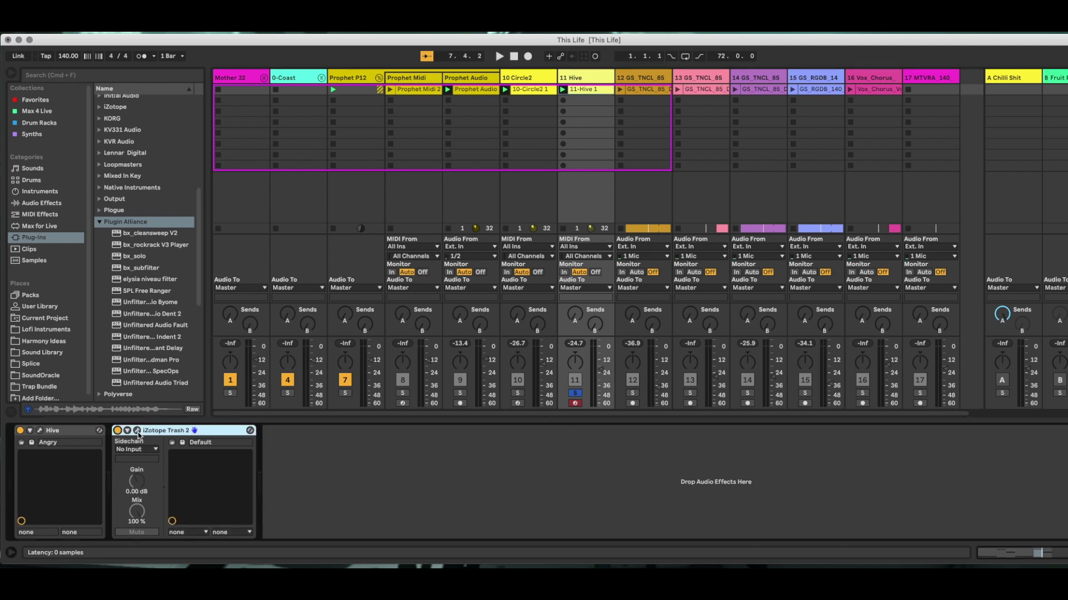
pyautogui.click(137, 430)
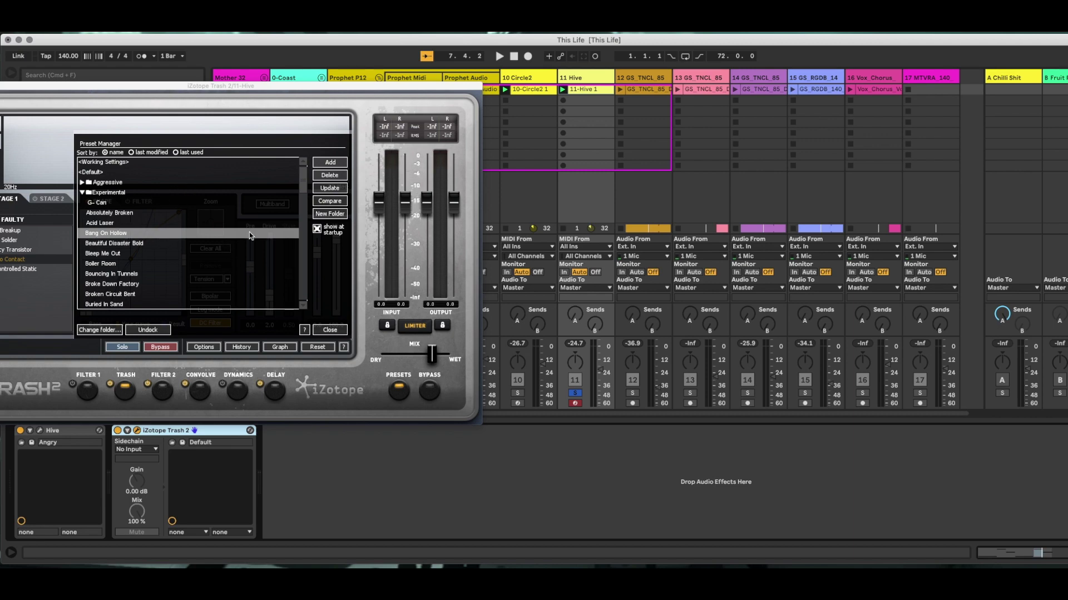
pyautogui.click(499, 56)
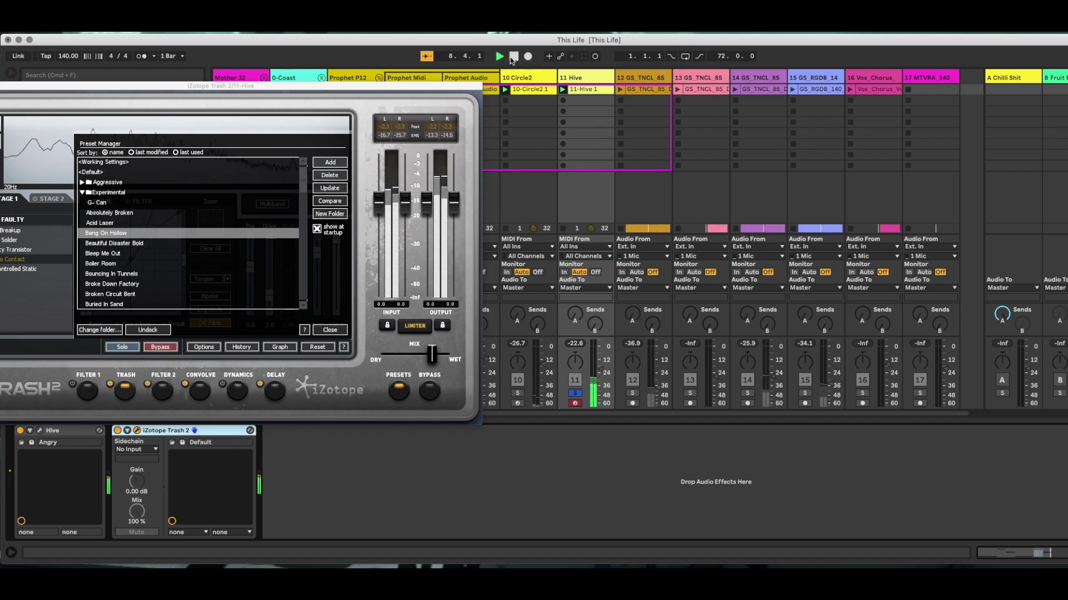
pyautogui.click(512, 56)
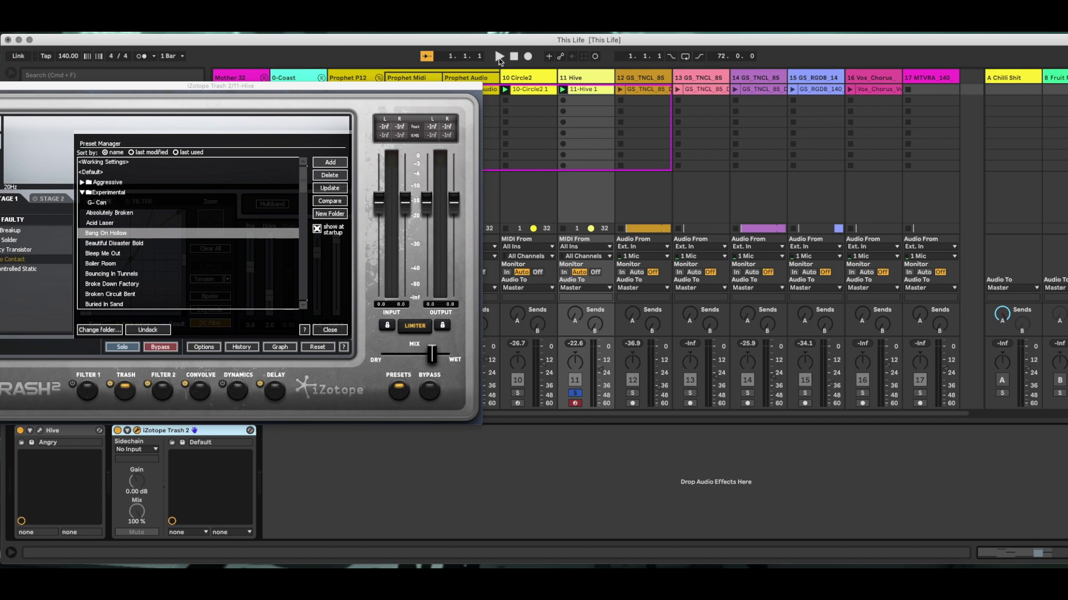
pyautogui.click(500, 57)
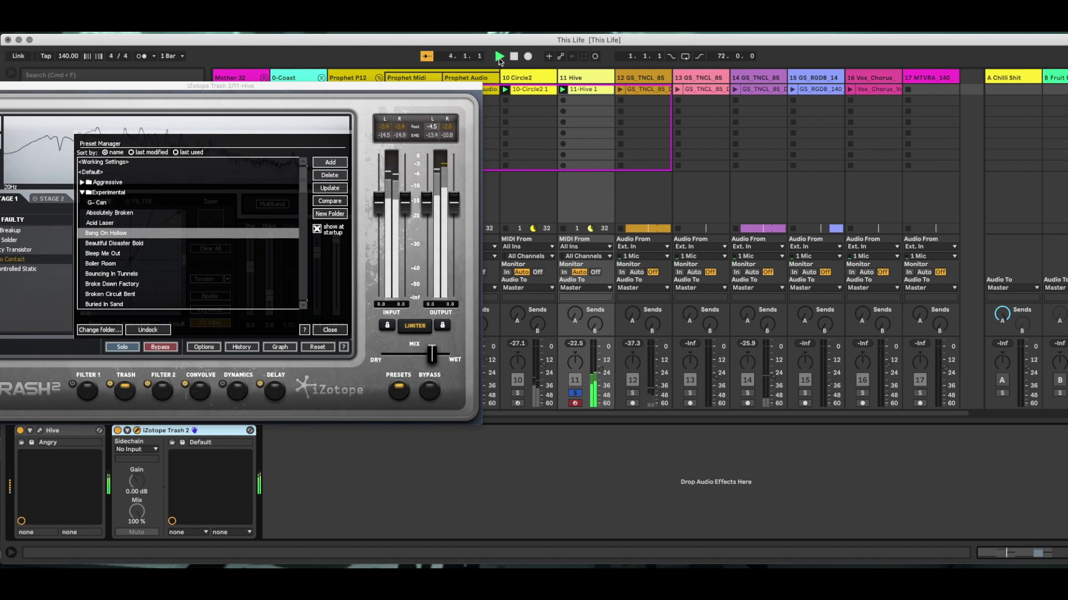
pyautogui.click(514, 56)
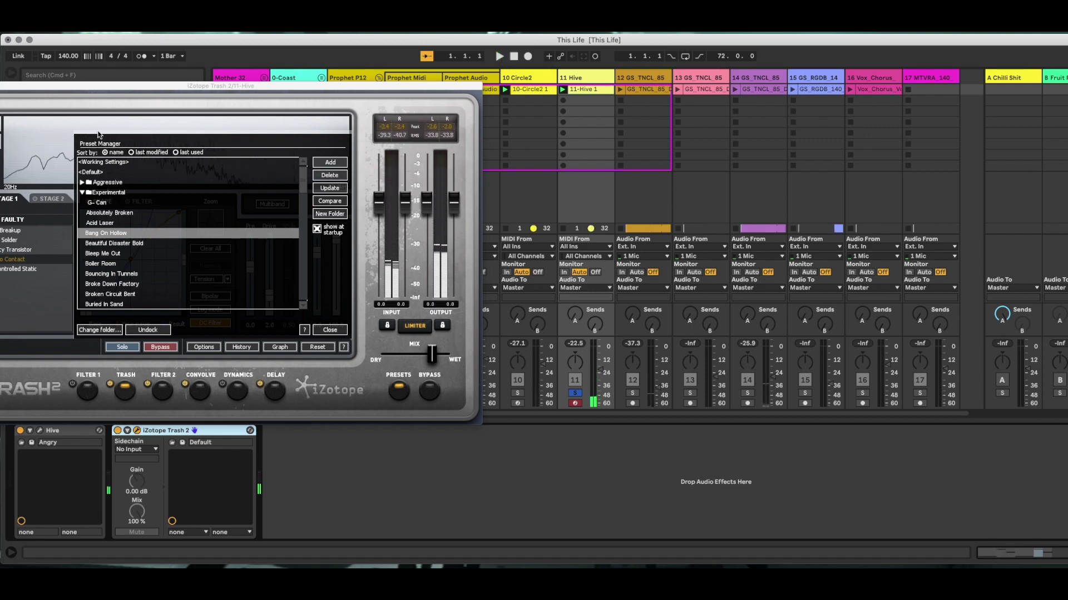
pyautogui.press('super+alt+p')
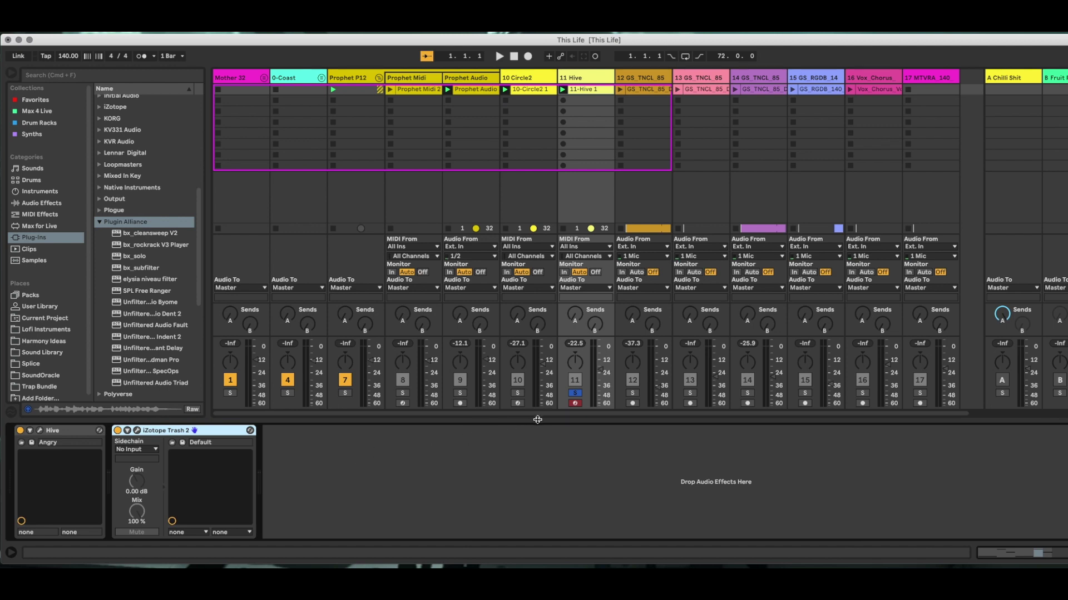
# Step: Solo the 12 GS_TNCL_85 track and audition its clip, unsolo it to hear the full mix, and stop playback
pyautogui.click(633, 394)
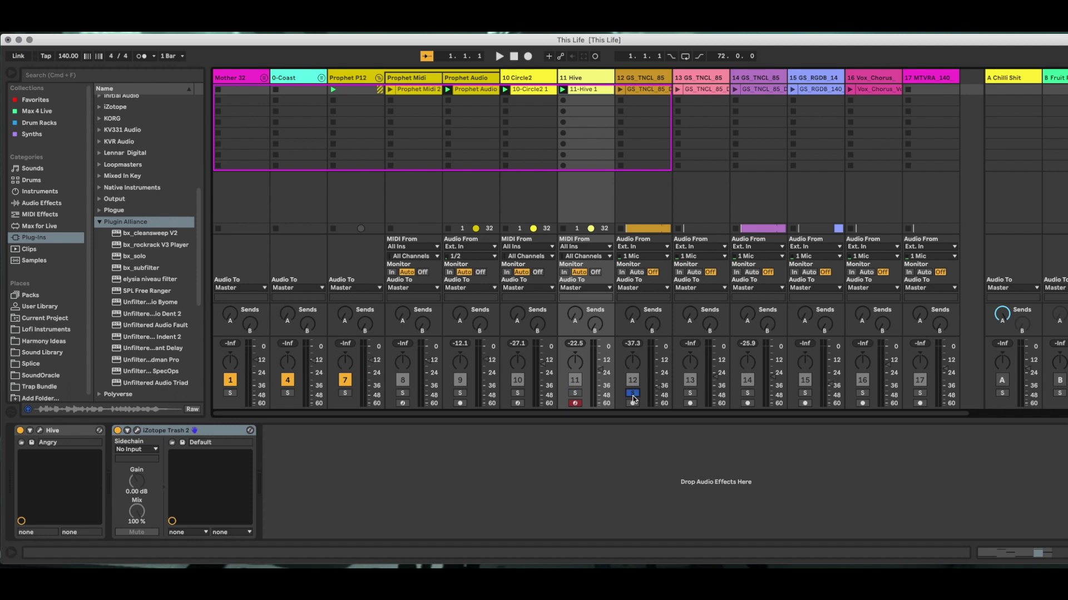
pyautogui.click(619, 90)
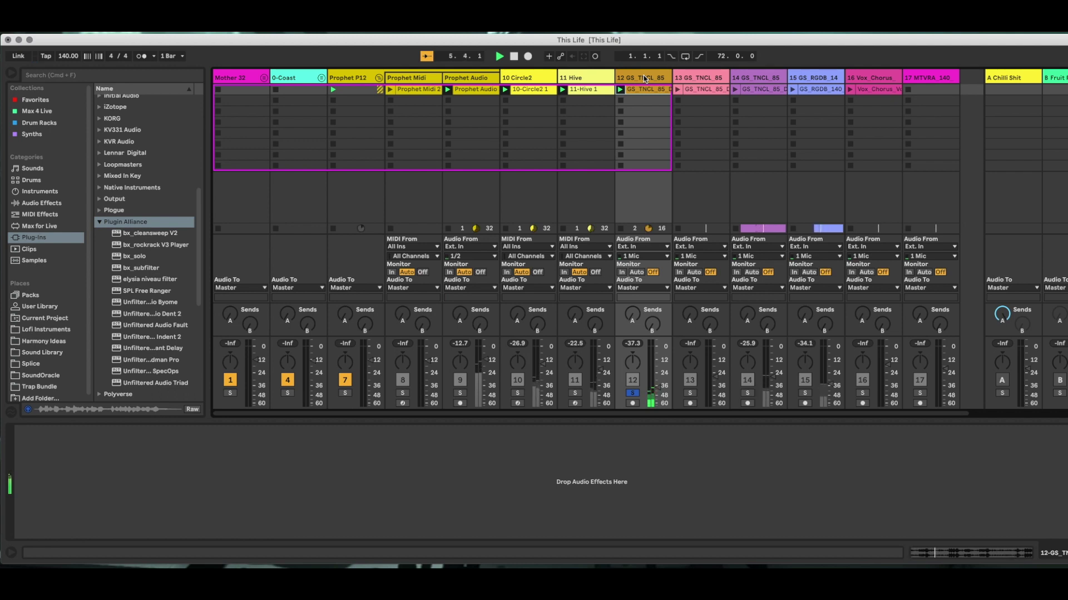
pyautogui.click(637, 393)
pyautogui.click(514, 57)
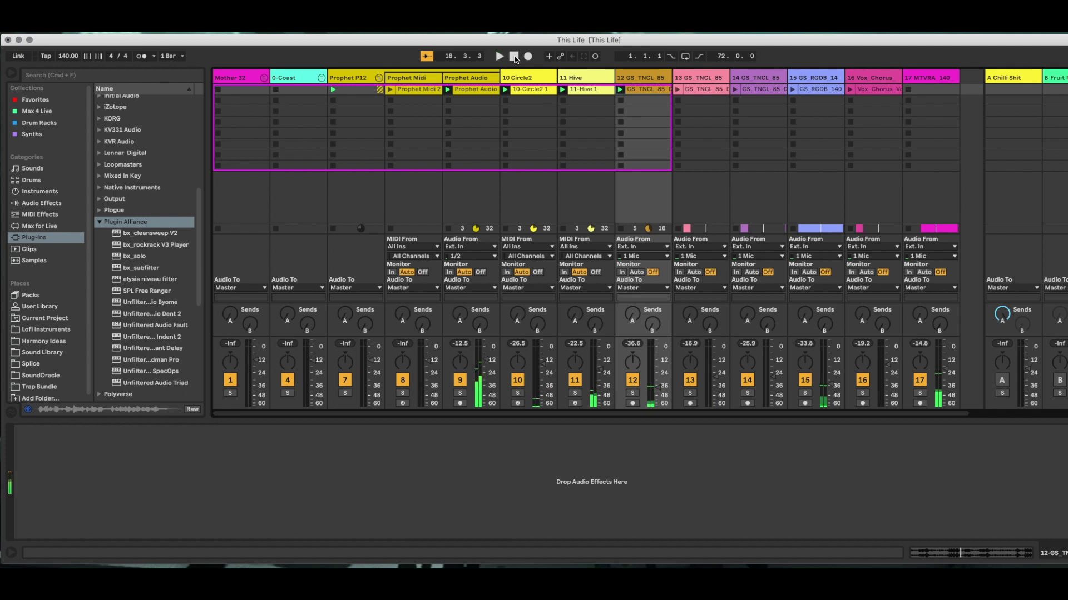
# Step: Solo the 13 GS_TNCL_85 kick track, play its clip, and inspect the UAD API Vision Channel Strip before closing its window
pyautogui.click(690, 393)
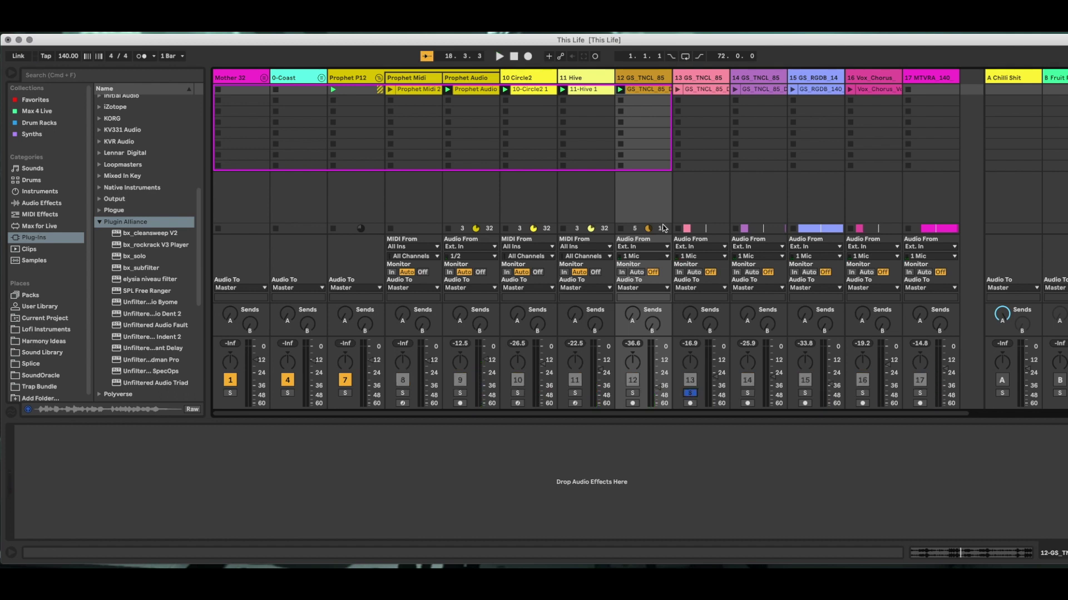
pyautogui.click(678, 89)
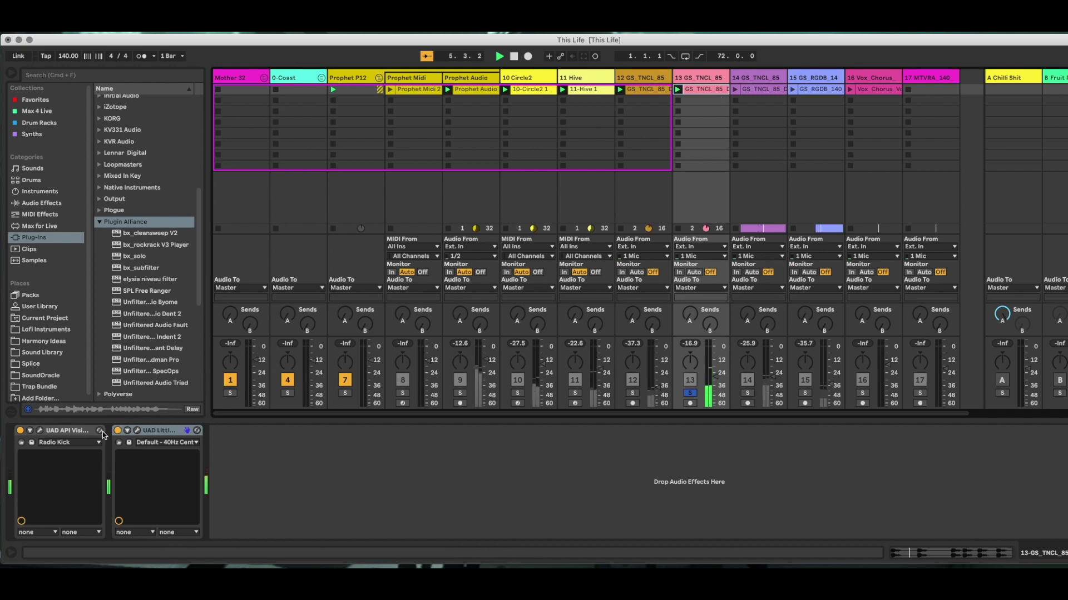
pyautogui.click(39, 432)
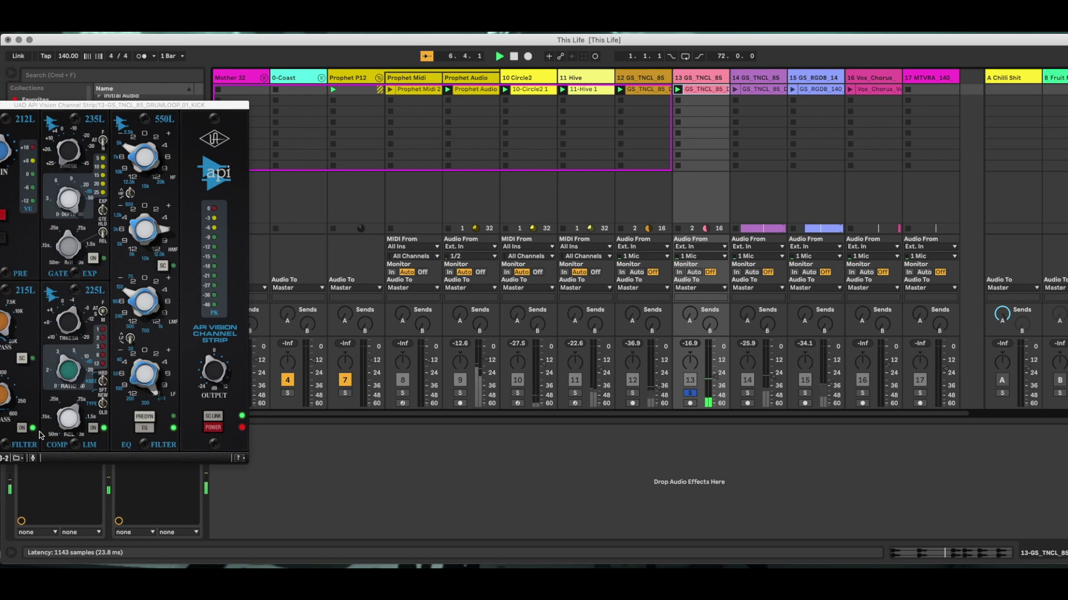
pyautogui.moveTo(173, 106); pyautogui.dragTo(591, 144)
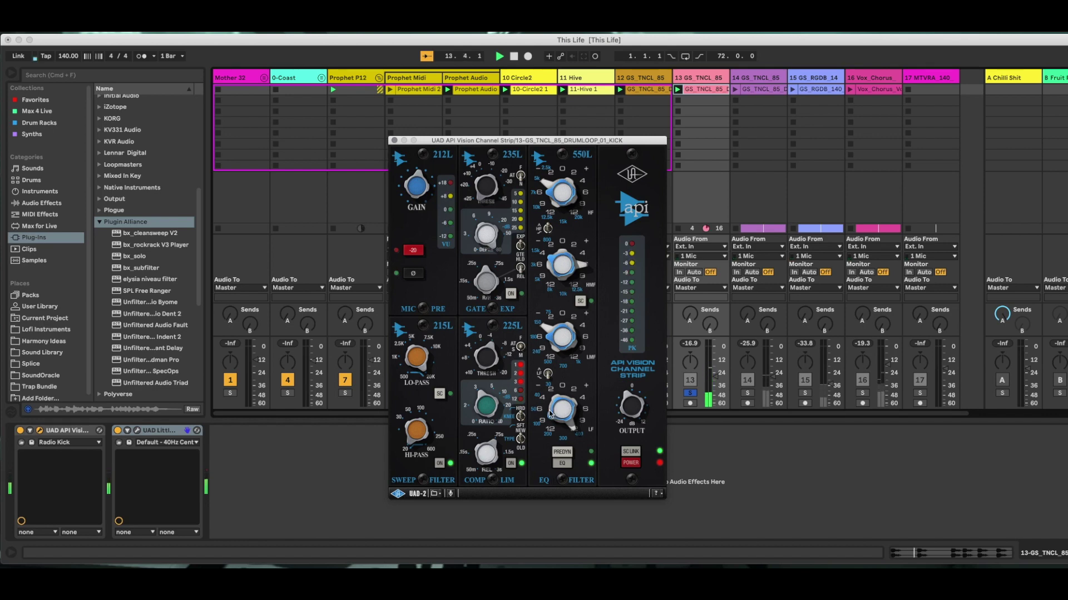
pyautogui.click(394, 140)
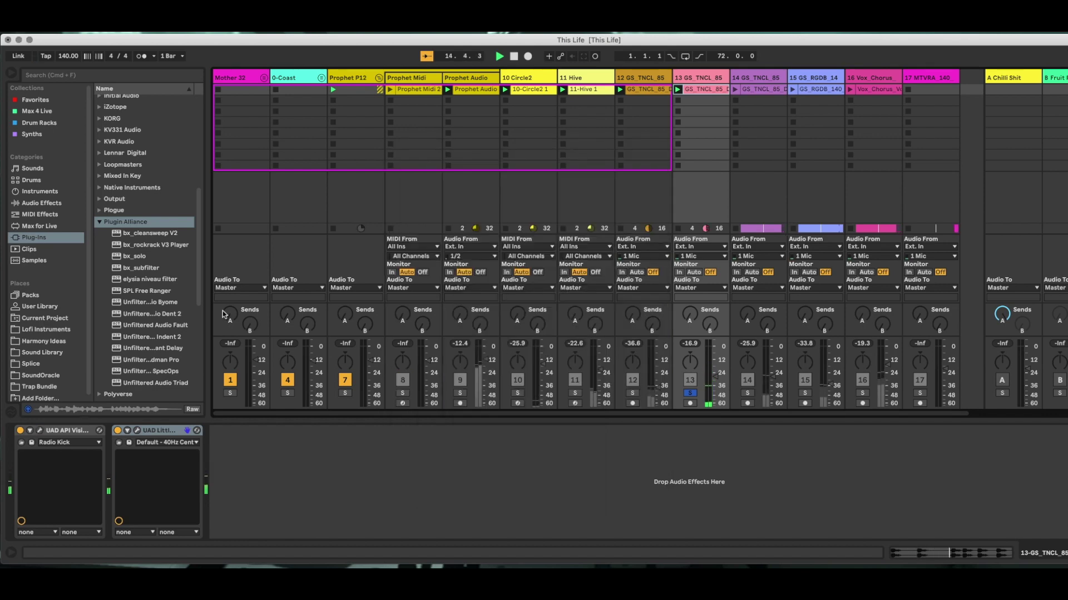
# Step: Inspect the UAD Little Labs VOG on the kick track while the clip plays, close its window and stop playback
pyautogui.click(137, 430)
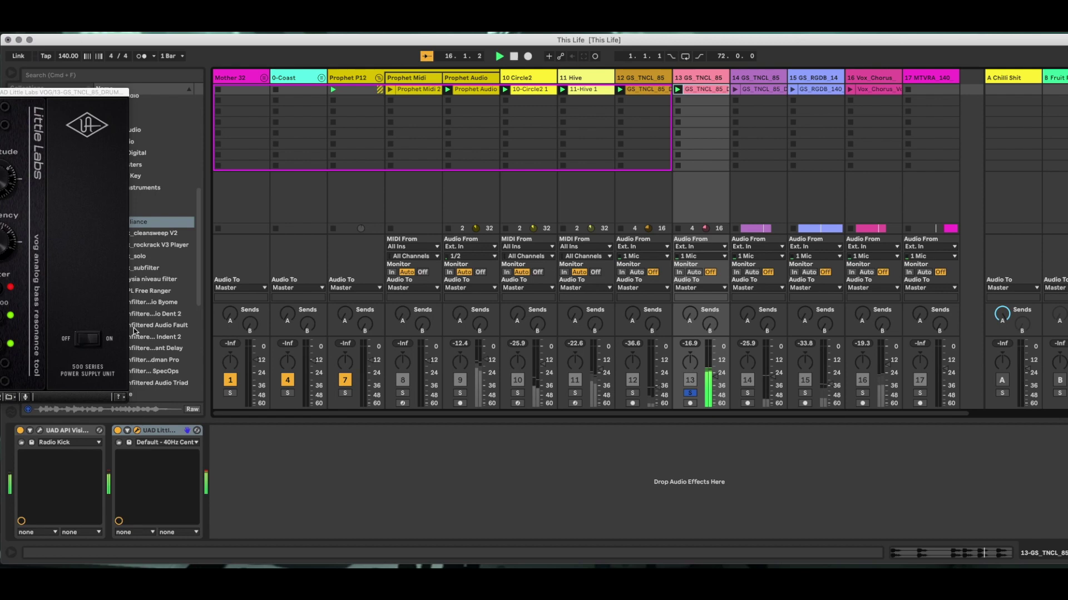
pyautogui.moveTo(96, 93); pyautogui.dragTo(491, 192)
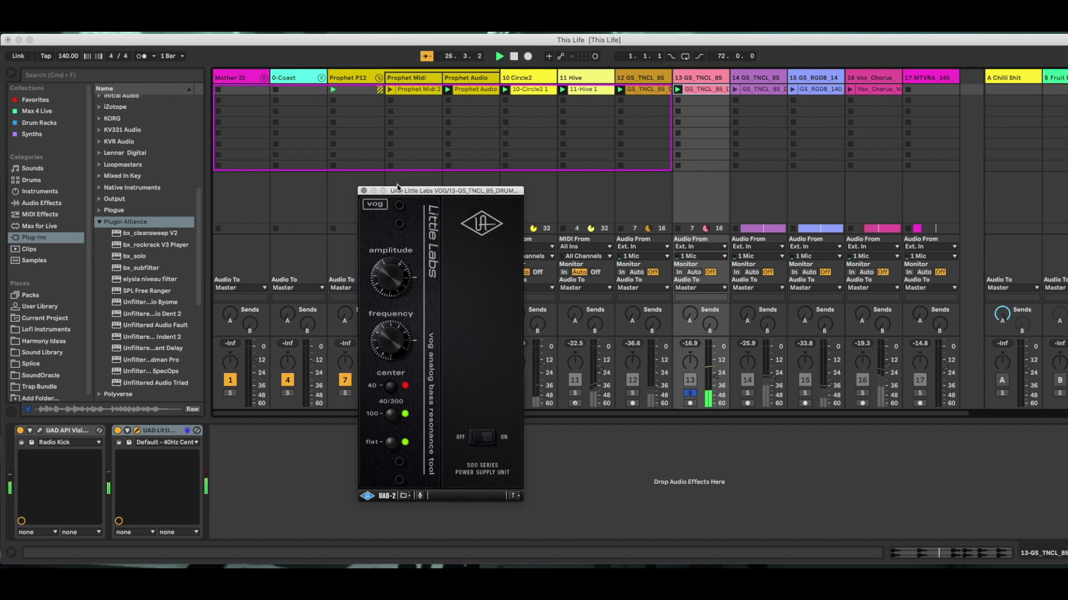
pyautogui.click(364, 191)
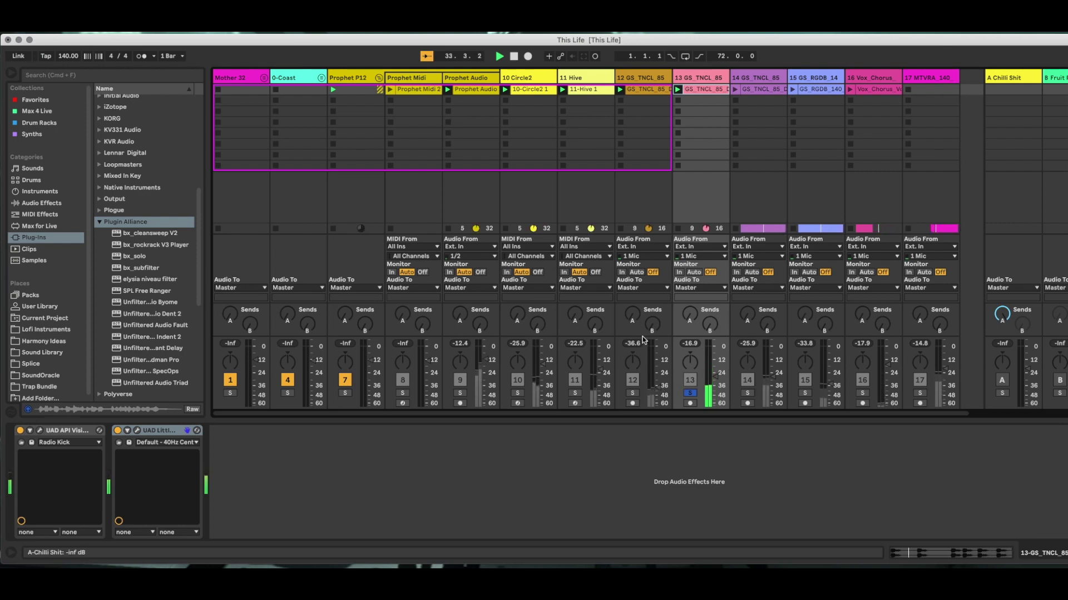
pyautogui.click(515, 57)
# Step: Solo the 14 GS_TNCL_85 track and audition its clip, stopping playback when finished
pyautogui.click(747, 394)
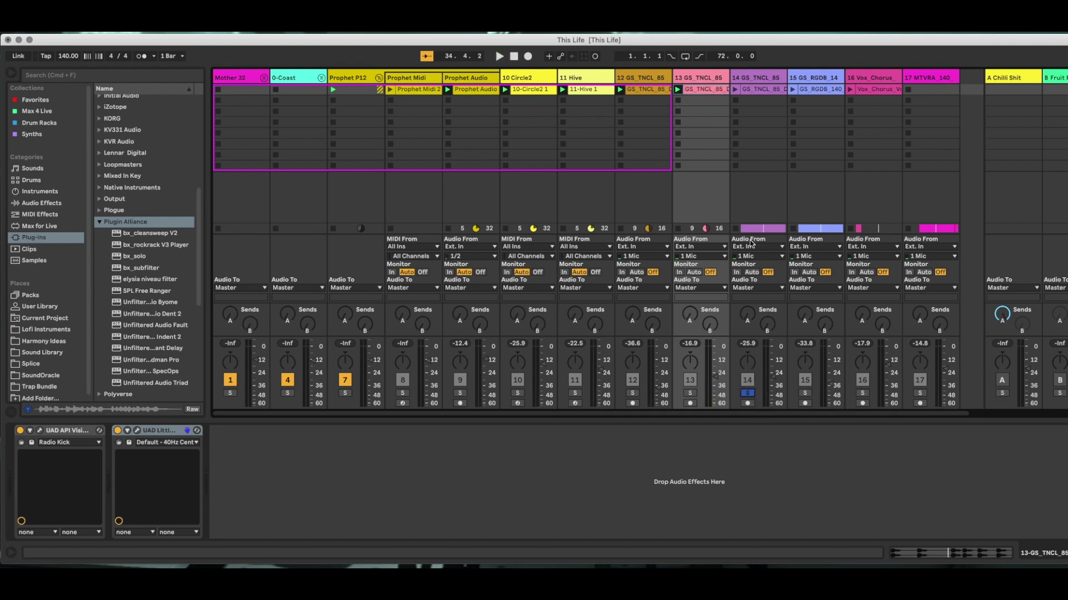
pyautogui.click(734, 90)
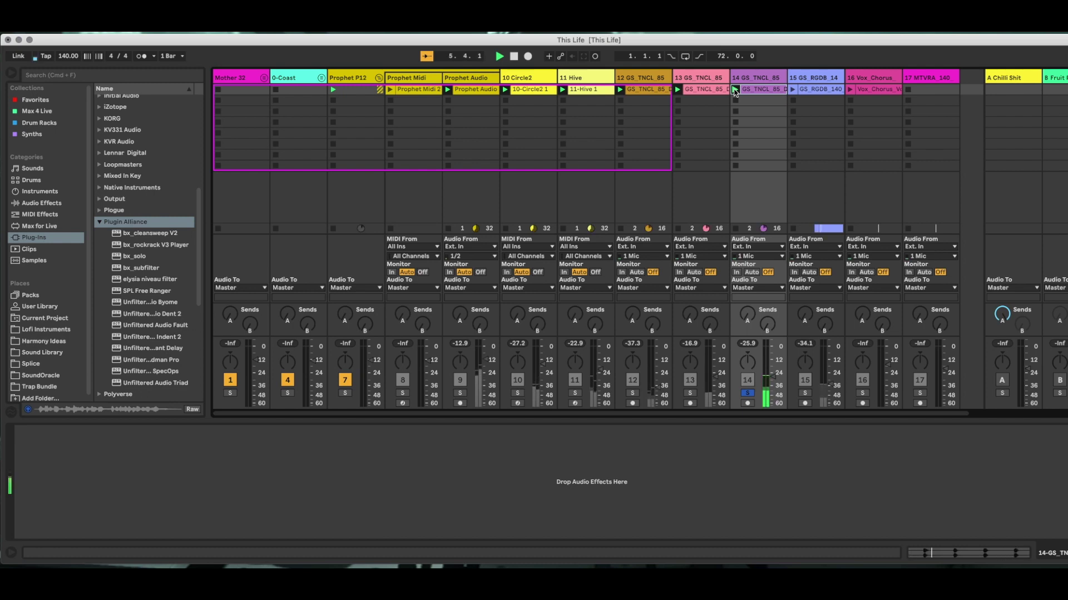
pyautogui.click(514, 56)
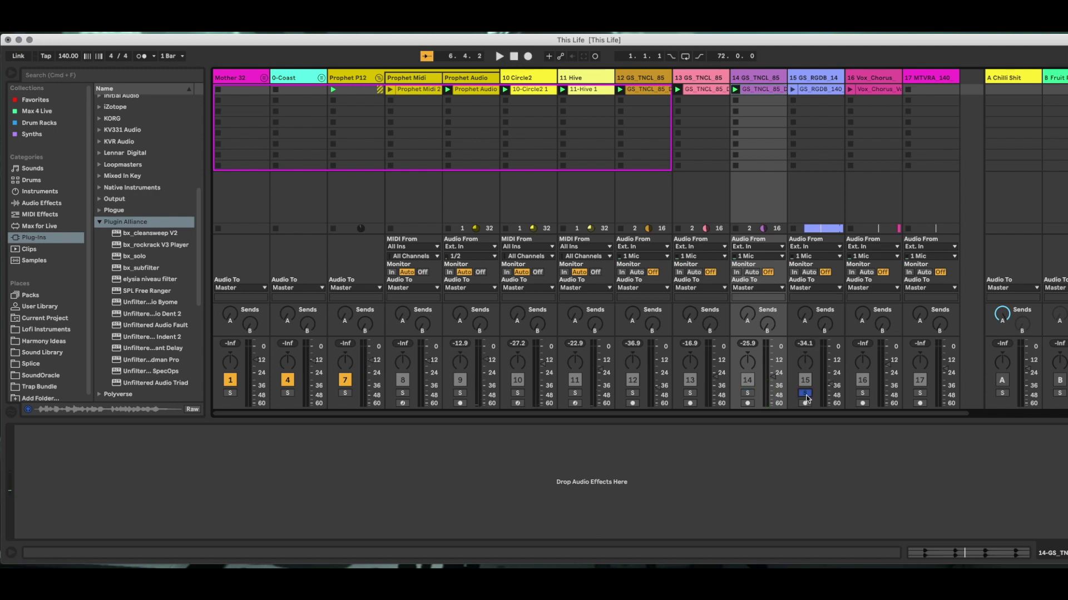
# Step: Audition the soloed 15 GS_RGDB_140 clip twice, checking the device chains of tracks 13, 14 and 15 between playbacks
pyautogui.click(792, 90)
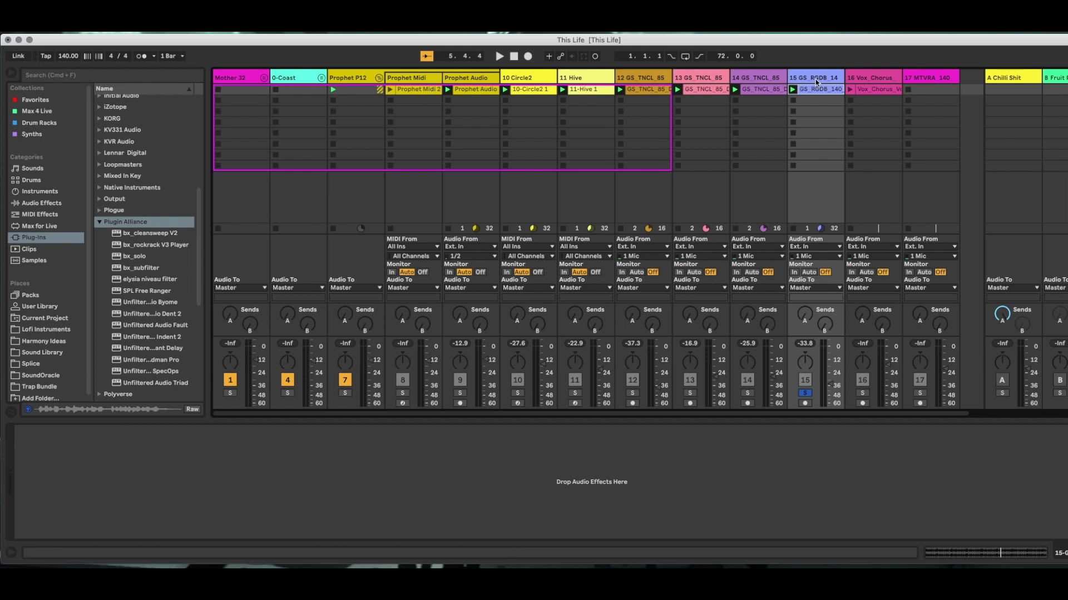
pyautogui.click(752, 79)
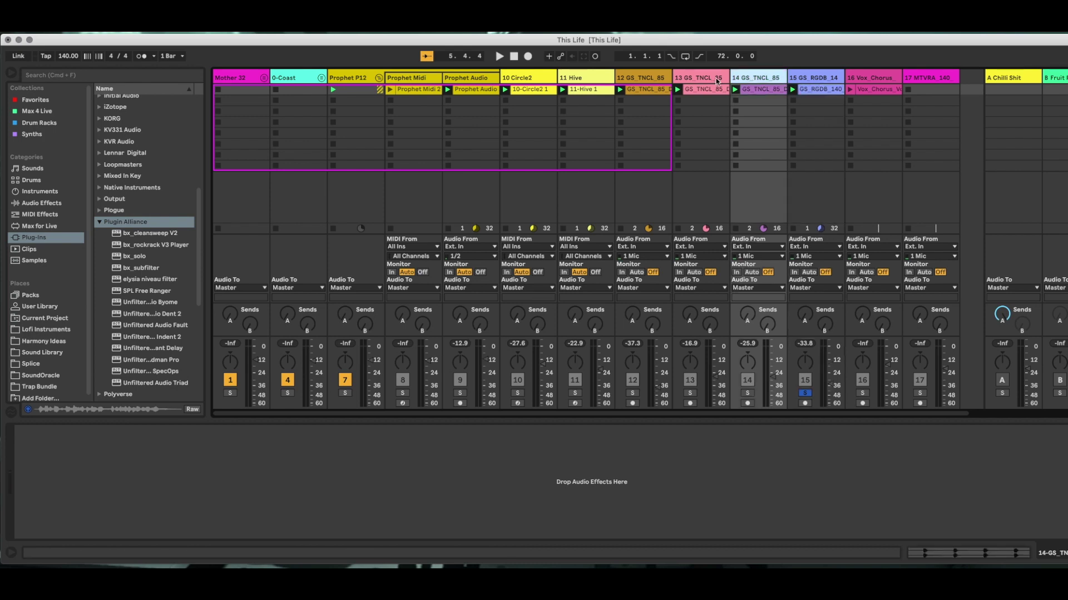
pyautogui.click(710, 78)
pyautogui.click(758, 77)
pyautogui.click(820, 82)
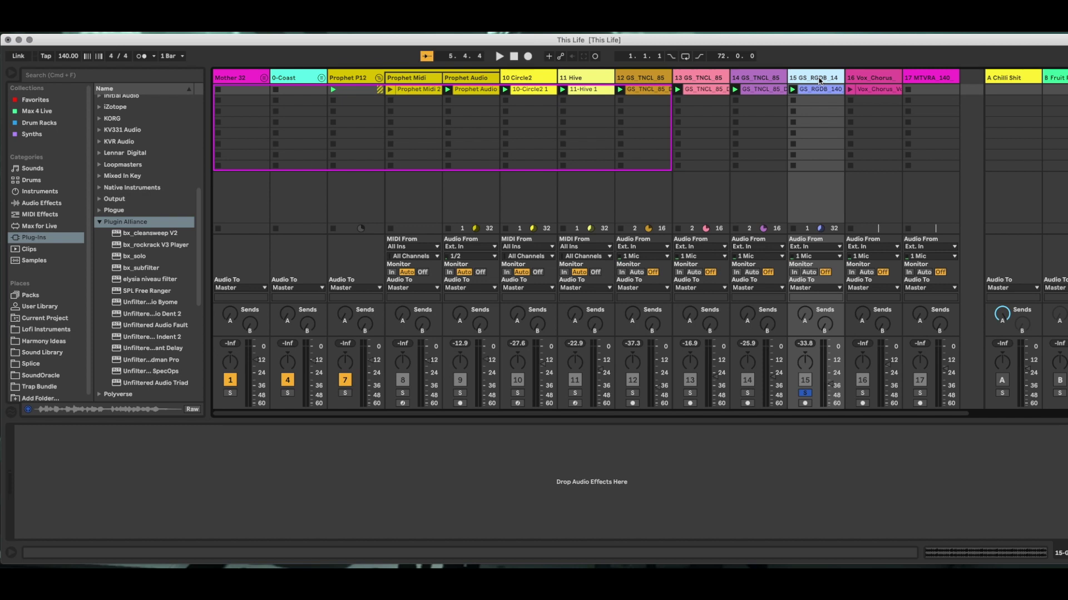
pyautogui.click(793, 90)
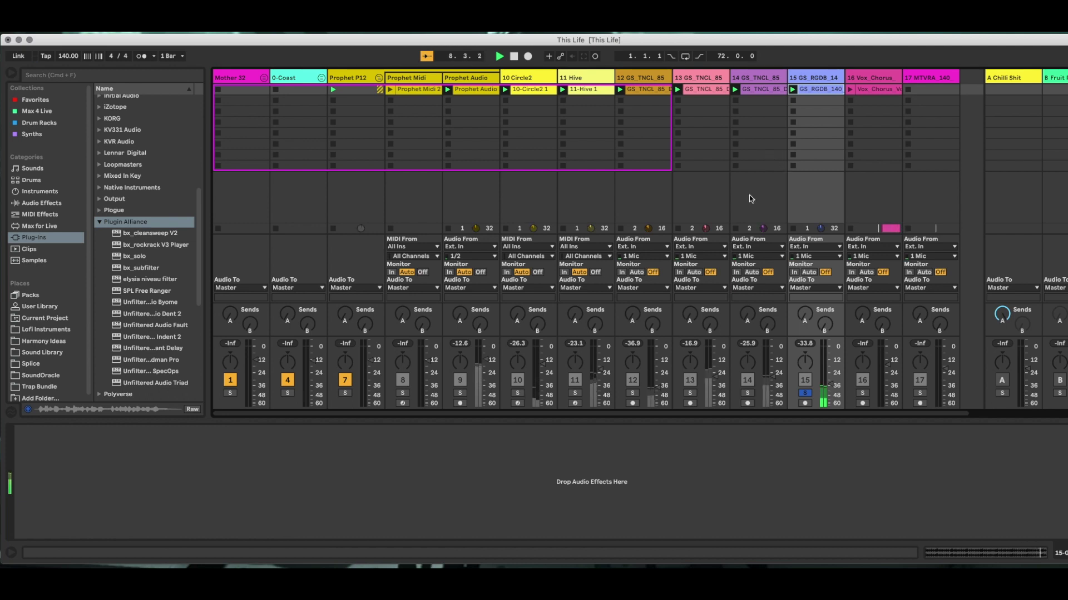
pyautogui.click(515, 57)
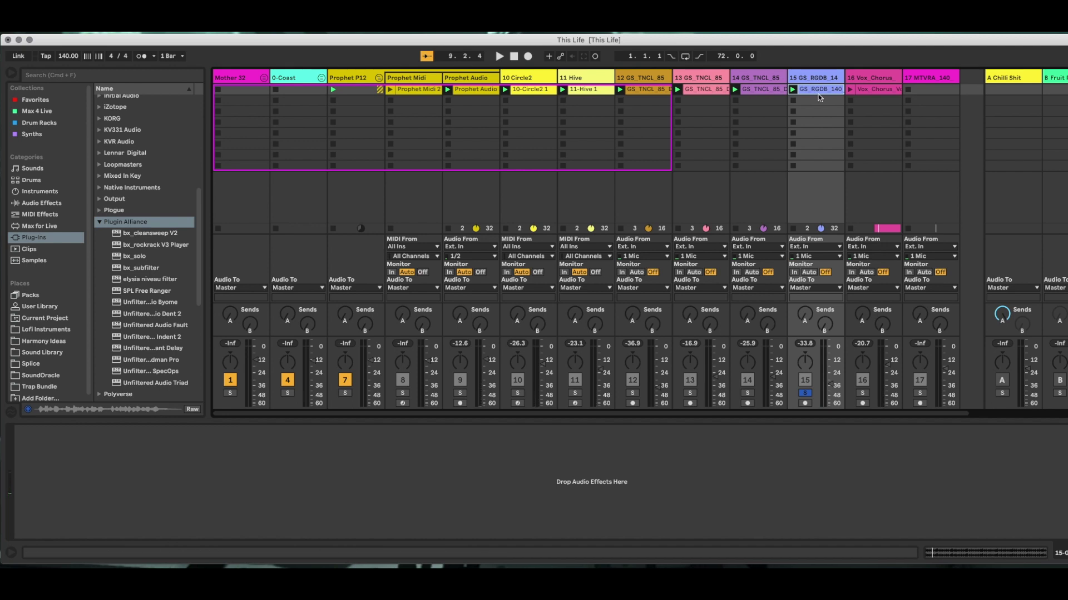
# Step: Select and solo the 16 Vox_Chorus track, and audition its vocal clip with Scheps Omni Channel and Manipulator active
pyautogui.click(882, 77)
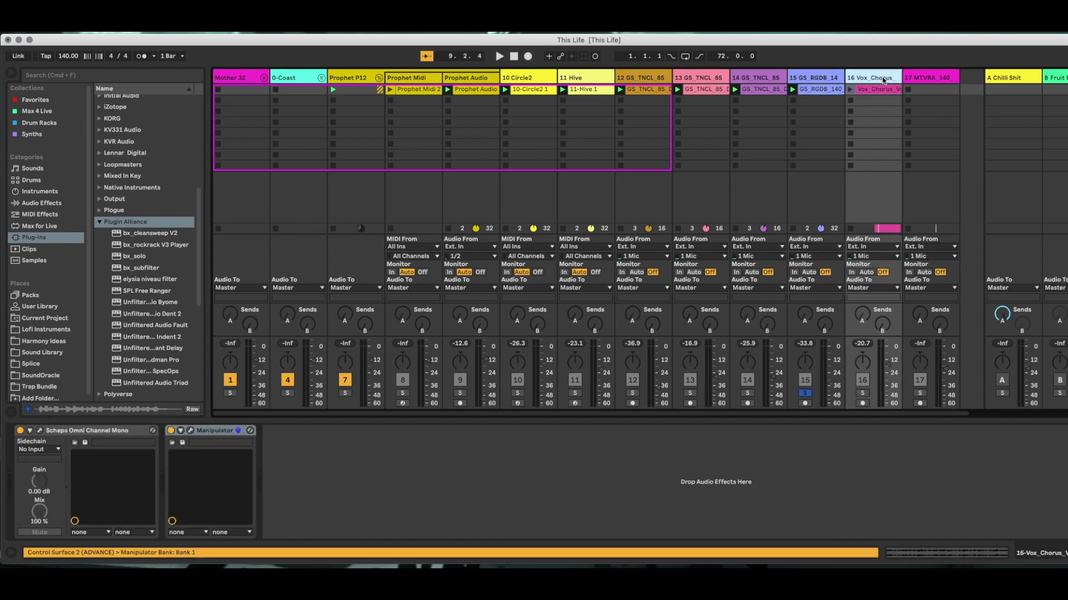
pyautogui.click(850, 90)
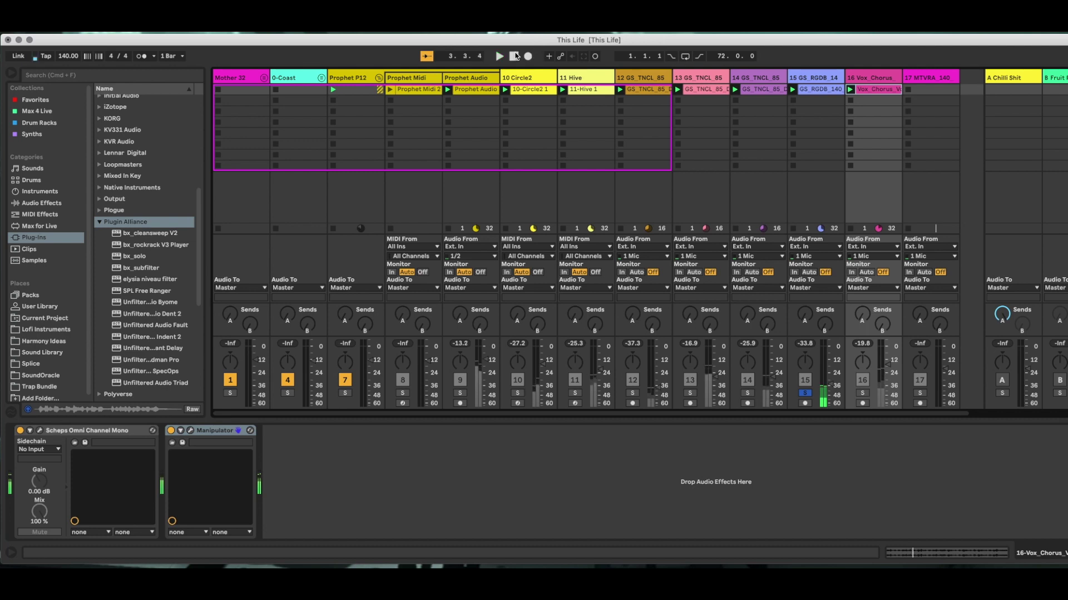
pyautogui.click(862, 393)
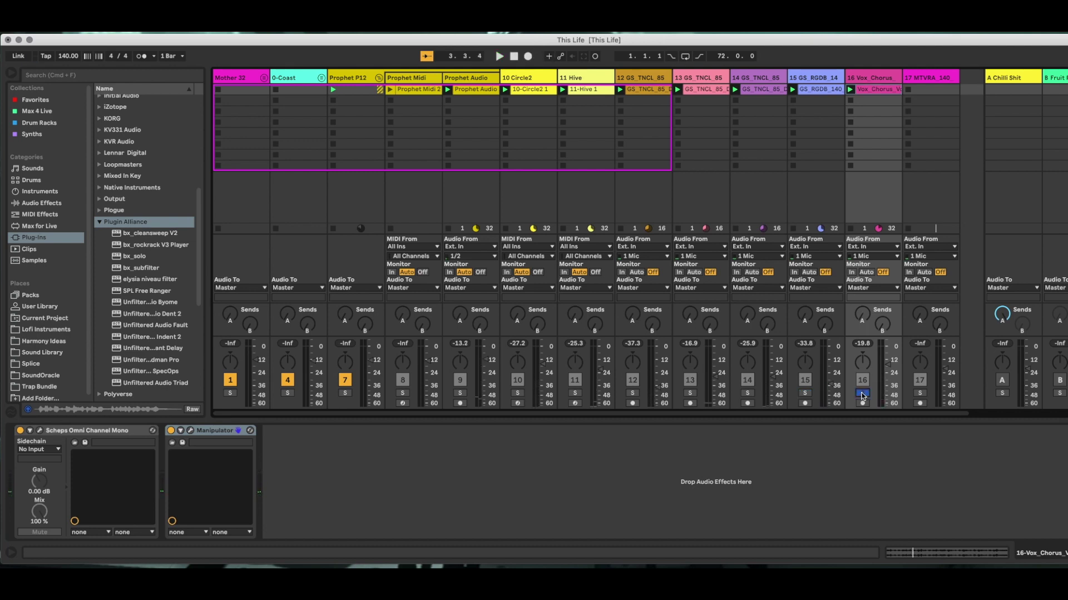
pyautogui.click(852, 91)
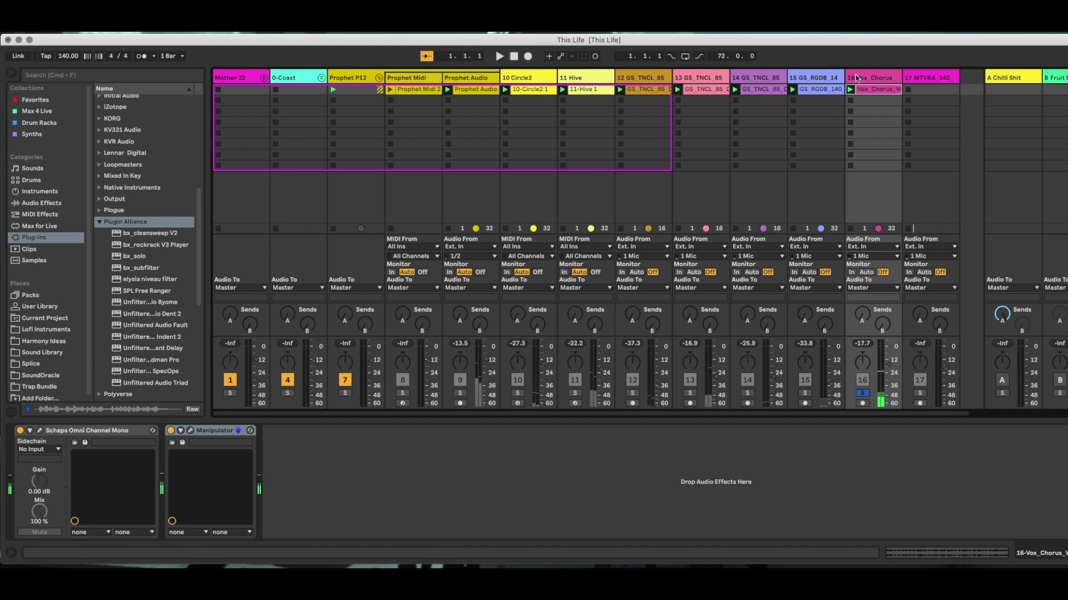
pyautogui.press('space')
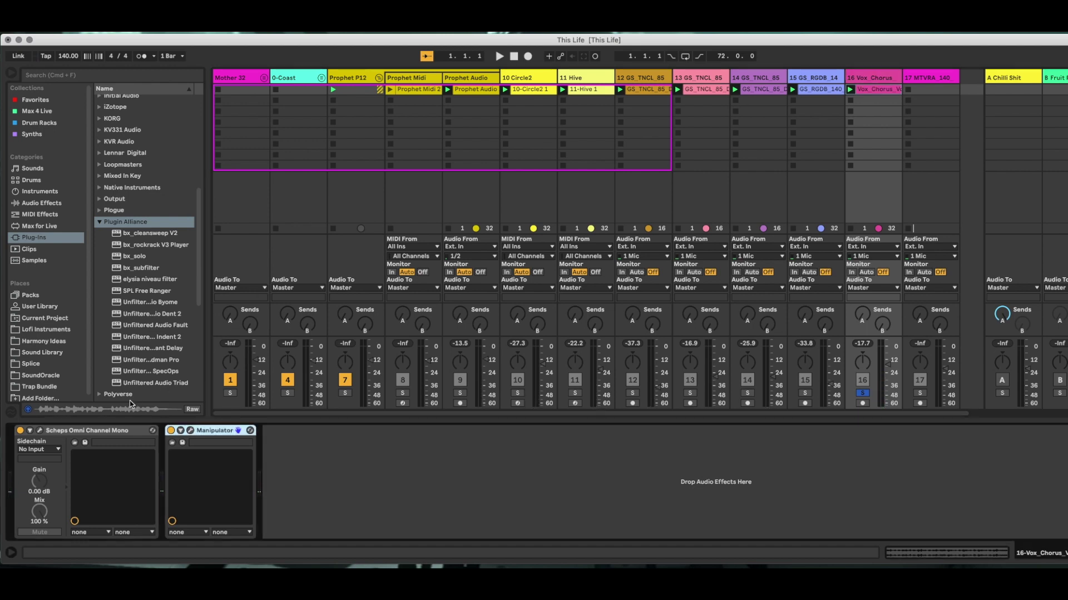
# Step: Inspect the Scheps Omni Channel settings and factory preset list on the Vox_Chorus track, and close the plug-in window
pyautogui.click(41, 431)
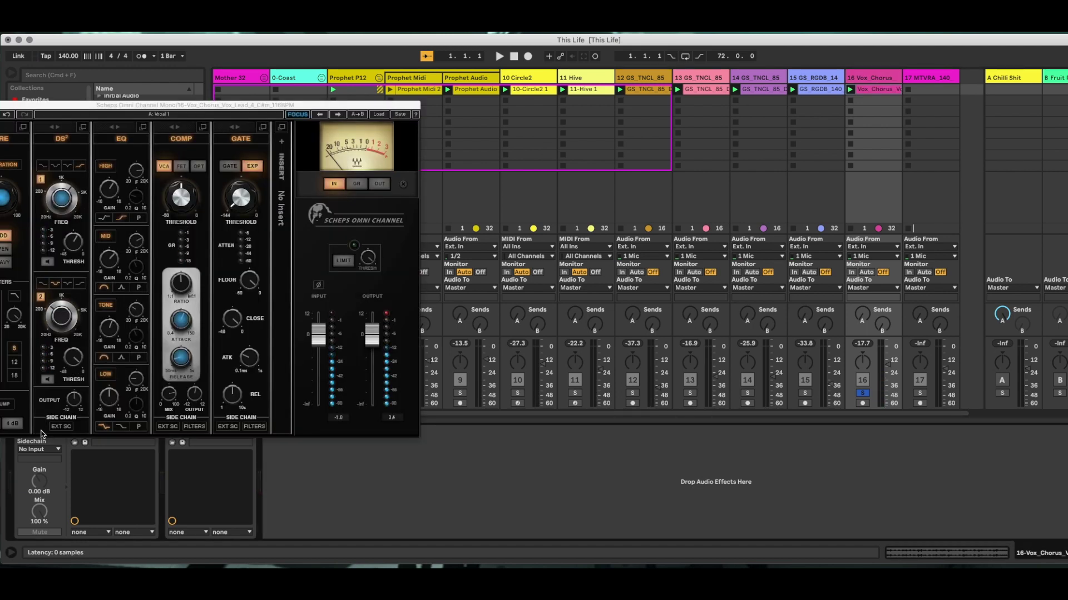
pyautogui.moveTo(275, 106); pyautogui.dragTo(596, 138)
pyautogui.click(698, 146)
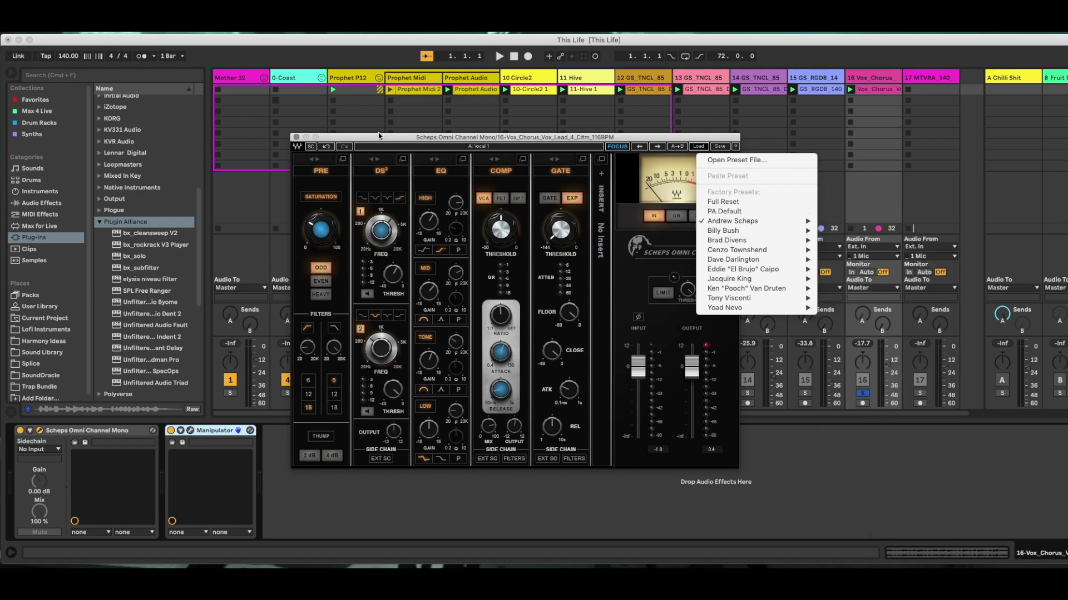
pyautogui.click(297, 138)
pyautogui.click(297, 138)
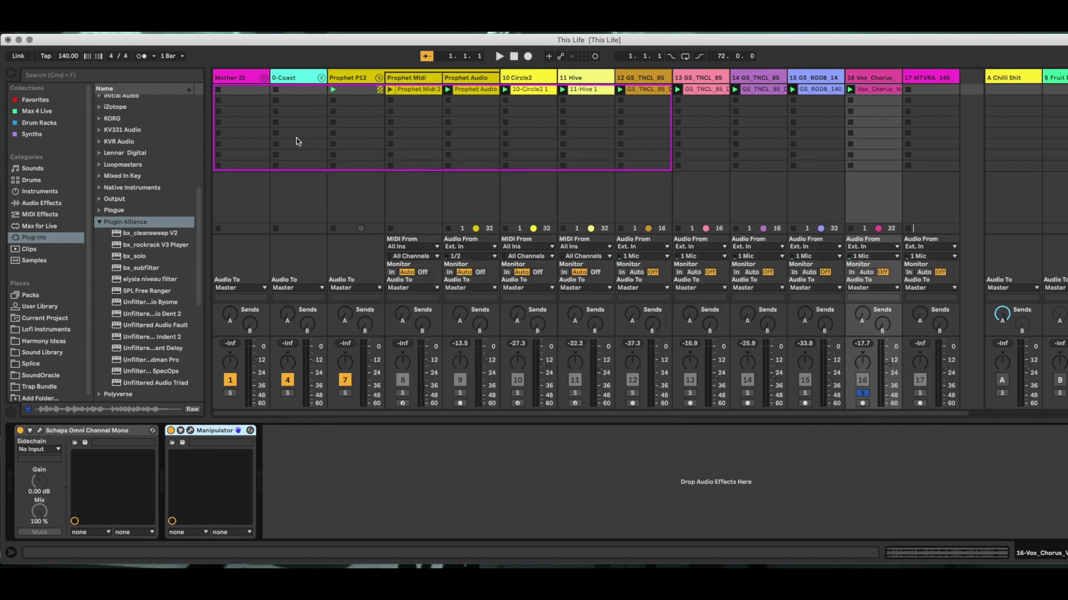
# Step: Open Manipulator with its John preset, set Dry/Wet to 44% while auditioning the Vox_Chorus clip, and close the window
pyautogui.click(190, 431)
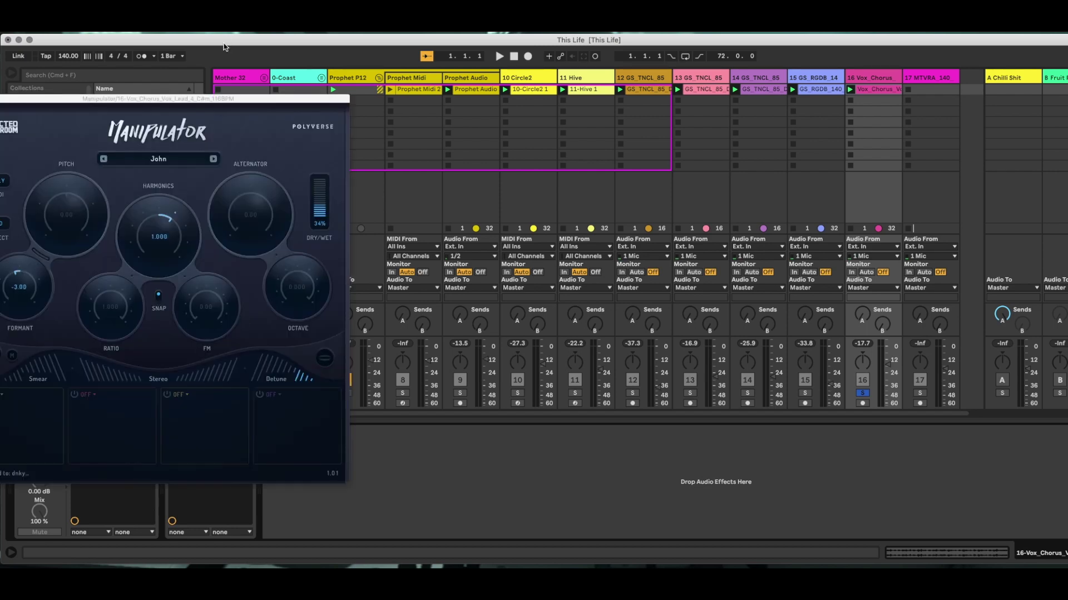
pyautogui.moveTo(254, 105); pyautogui.dragTo(655, 146)
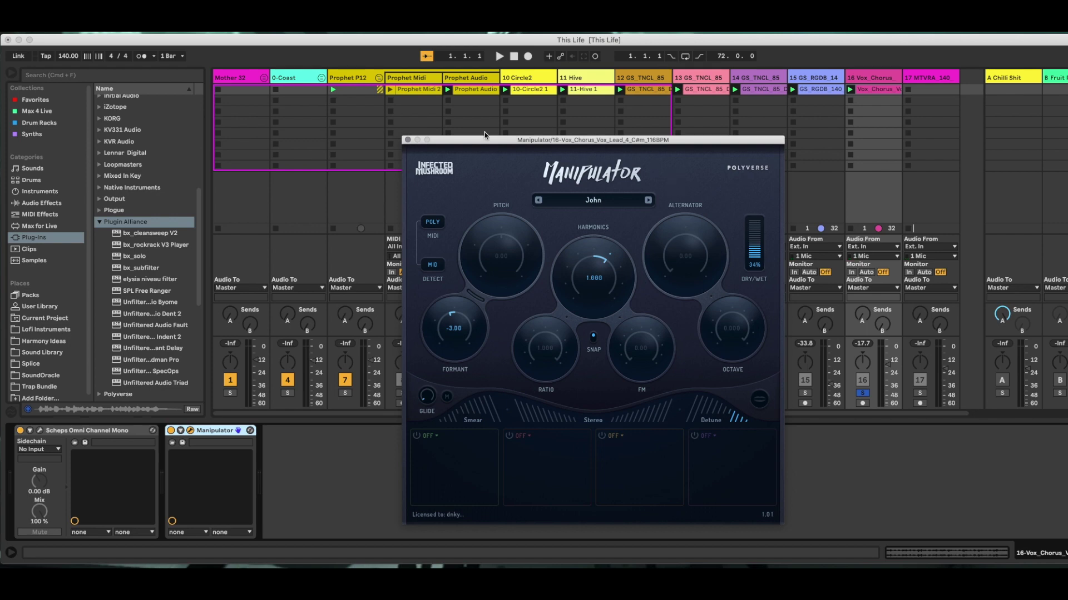
pyautogui.click(850, 89)
pyautogui.moveTo(762, 263)
pyautogui.mouseDown()
pyautogui.moveTo(758, 206)
pyautogui.moveTo(755, 243)
pyautogui.mouseUp()
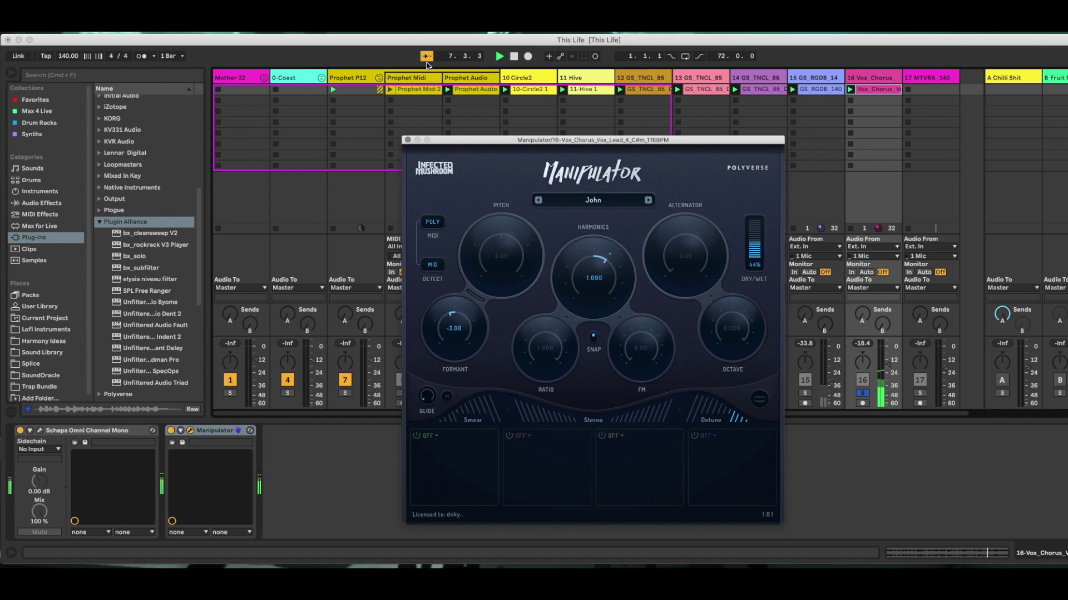
pyautogui.click(426, 121)
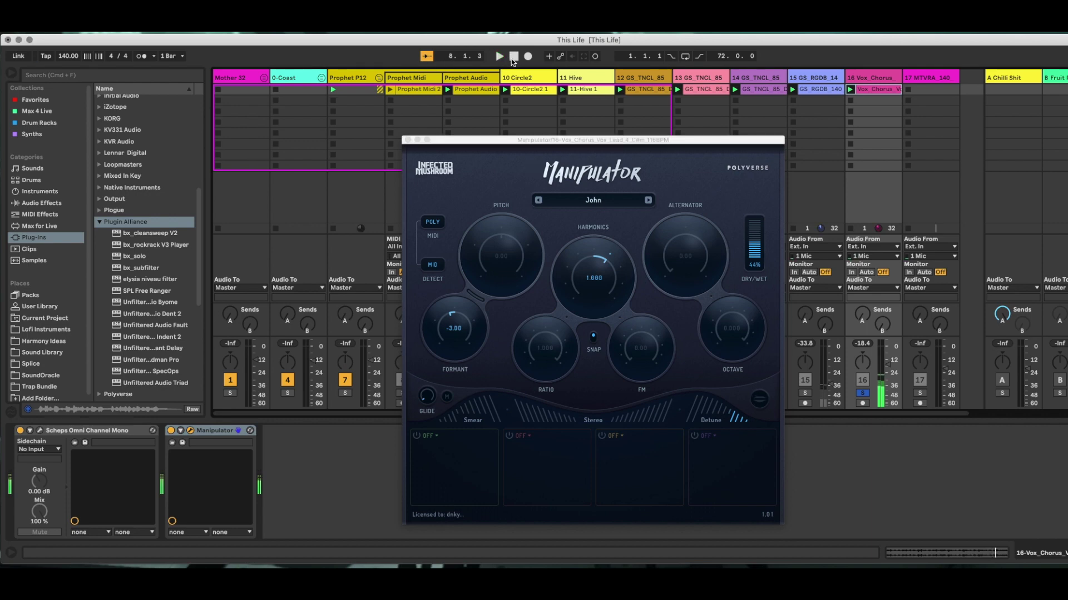
pyautogui.click(407, 141)
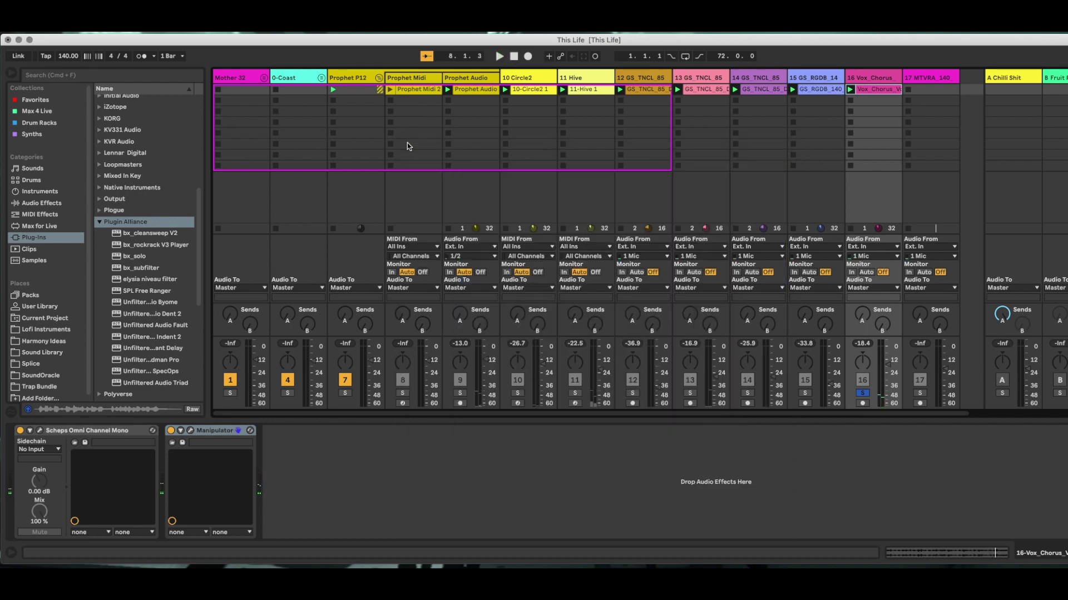
# Step: Solo the 17 MTVRA_140 track and inspect EchoBoy's ClassicAnalogDelay preset and Mix knob before closing the plug-in window
pyautogui.click(956, 81)
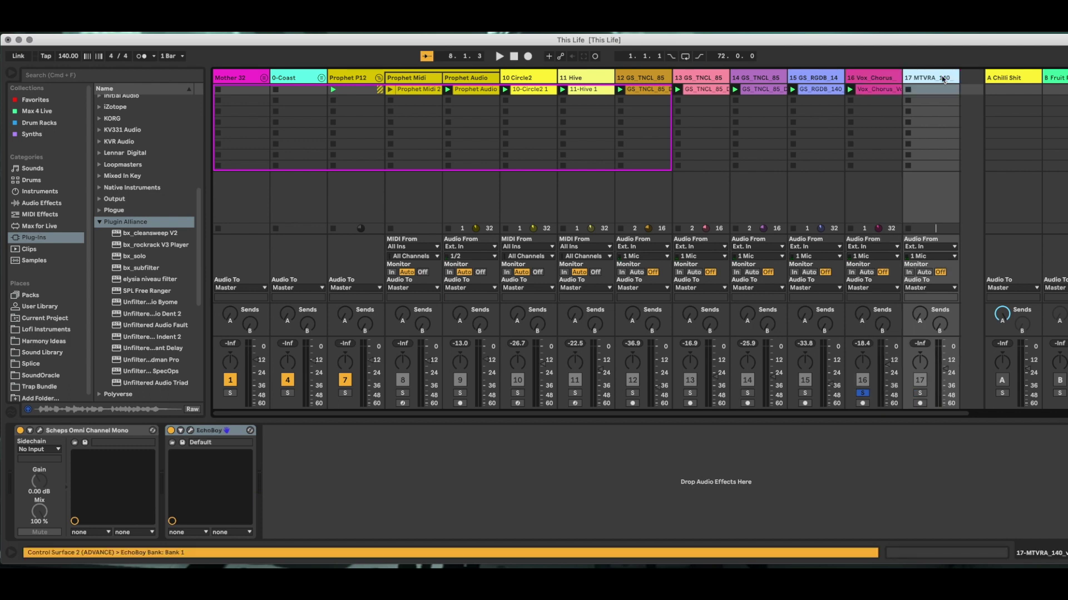
pyautogui.click(921, 393)
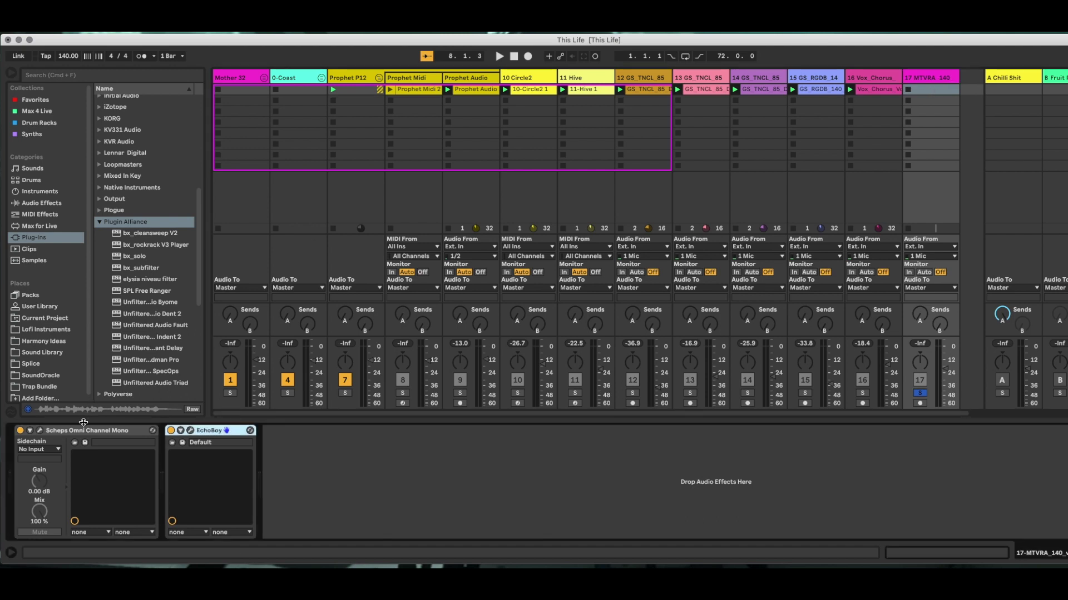
pyautogui.click(191, 431)
pyautogui.moveTo(233, 124); pyautogui.dragTo(584, 155)
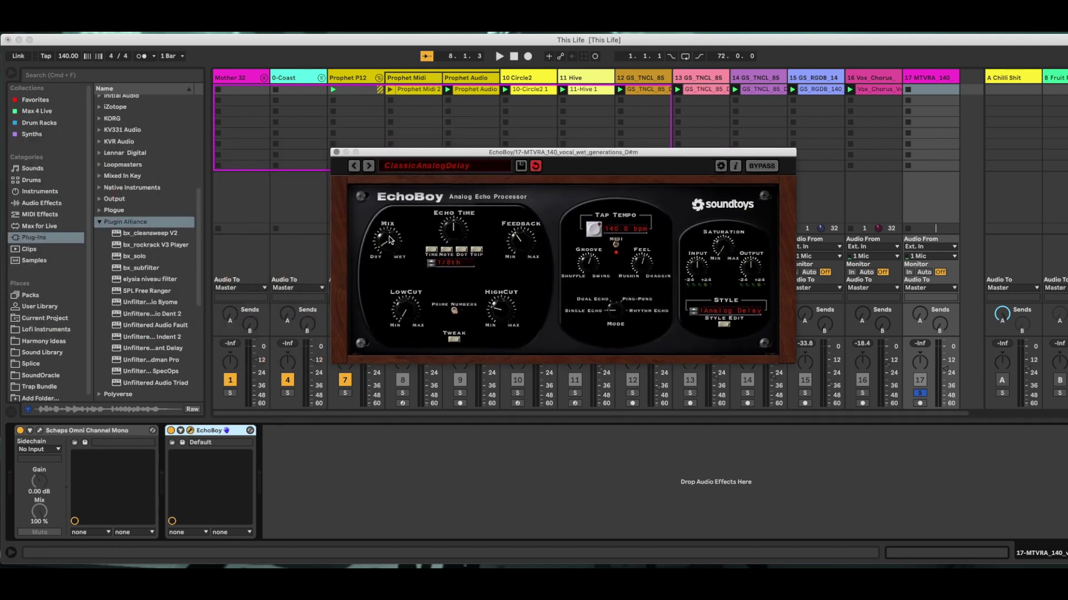
pyautogui.moveTo(391, 248); pyautogui.dragTo(380, 254)
pyautogui.click(336, 152)
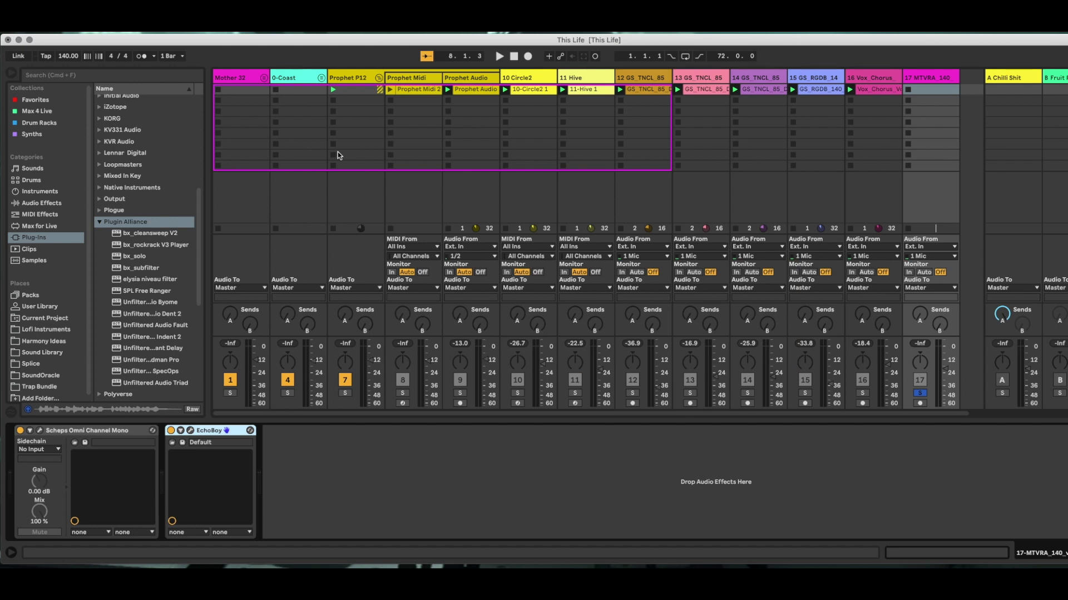